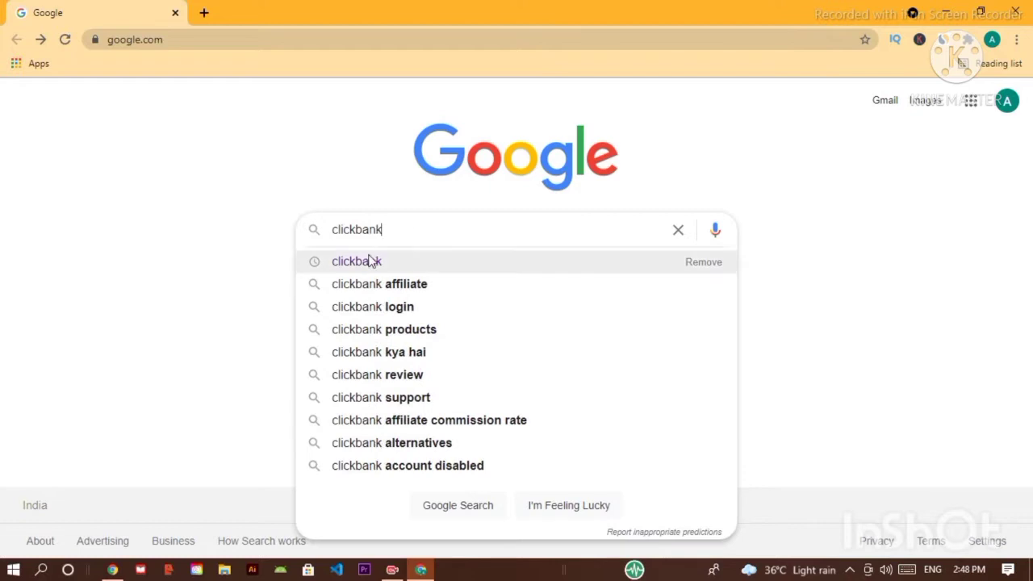
- Open the first ClickBank result from the clickbank search in a new tab and switch to it
left_click(369, 260)
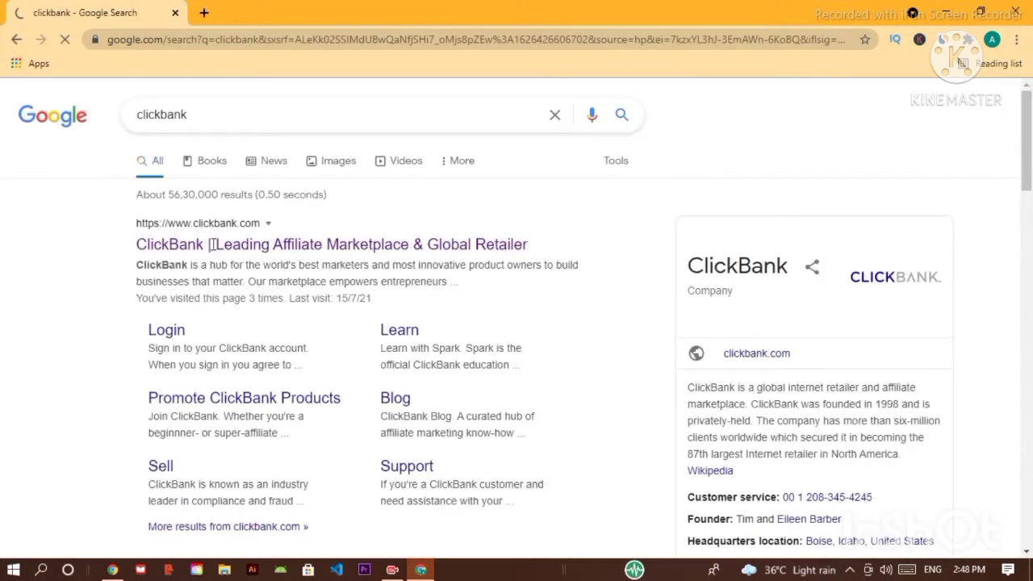
right_click(372, 252)
left_click(452, 258)
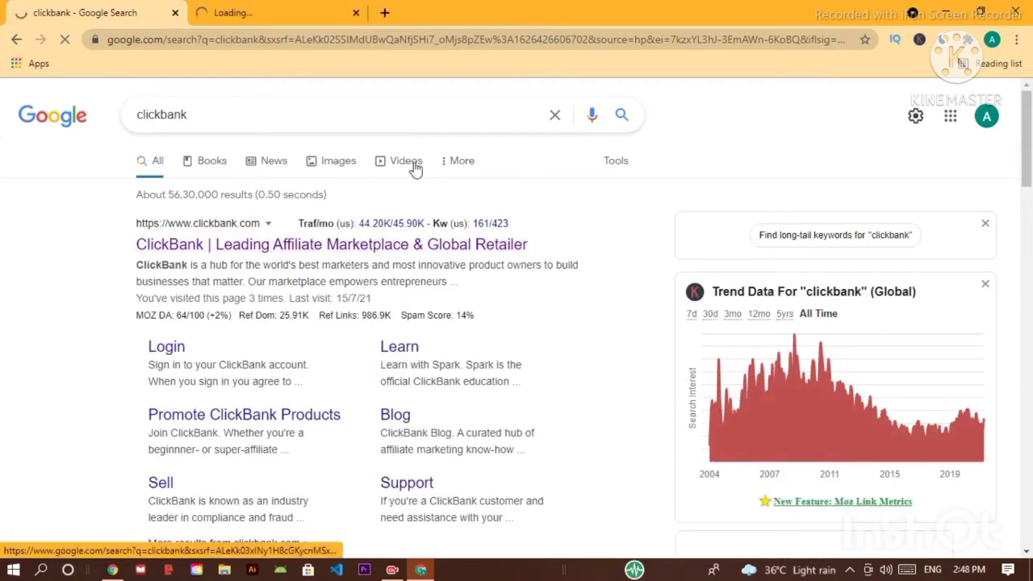
left_click(275, 17)
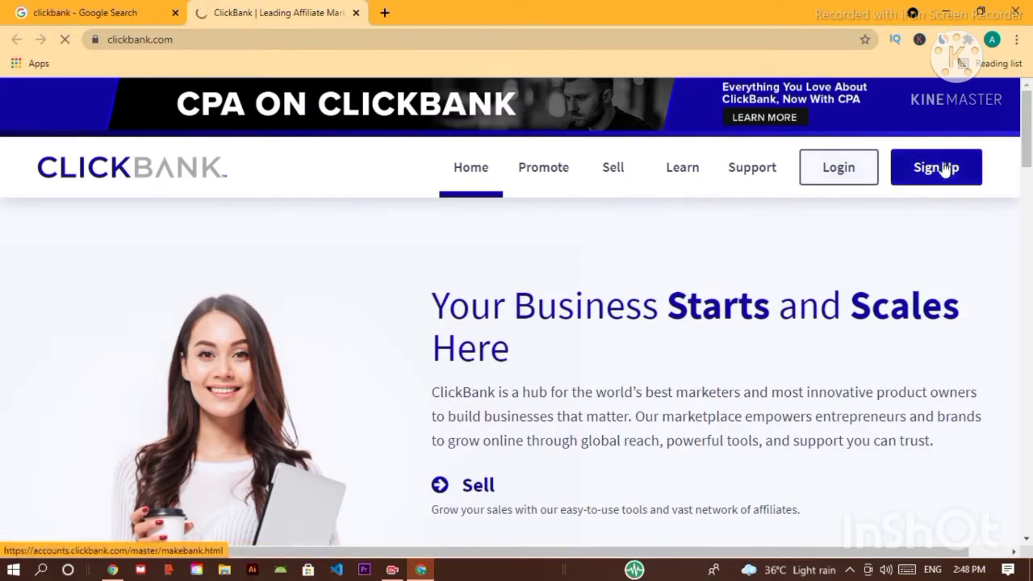
- Start a new ClickBank account via Sign Up and set the form's Country to India
left_click(921, 176)
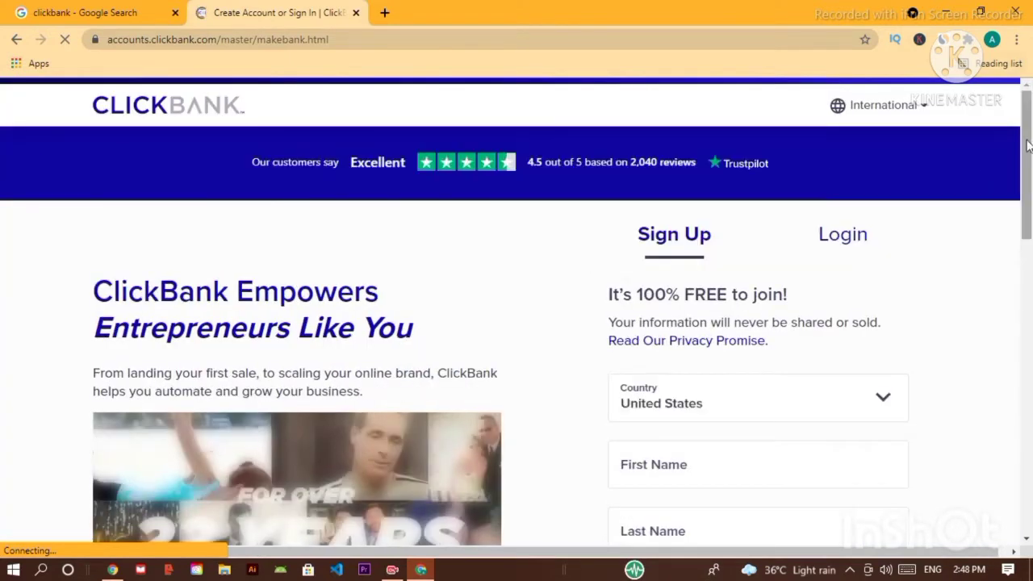
mouse_move(1029, 145)
left_mouse_down()
mouse_move(1029, 183)
mouse_move(1029, 153)
left_mouse_up()
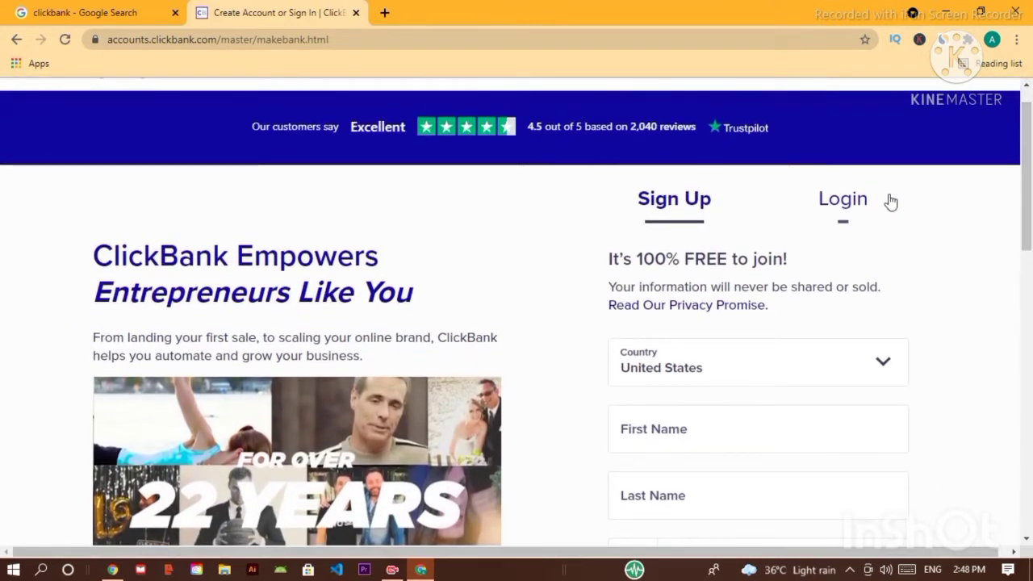
left_click_drag(1029, 209, 1030, 249)
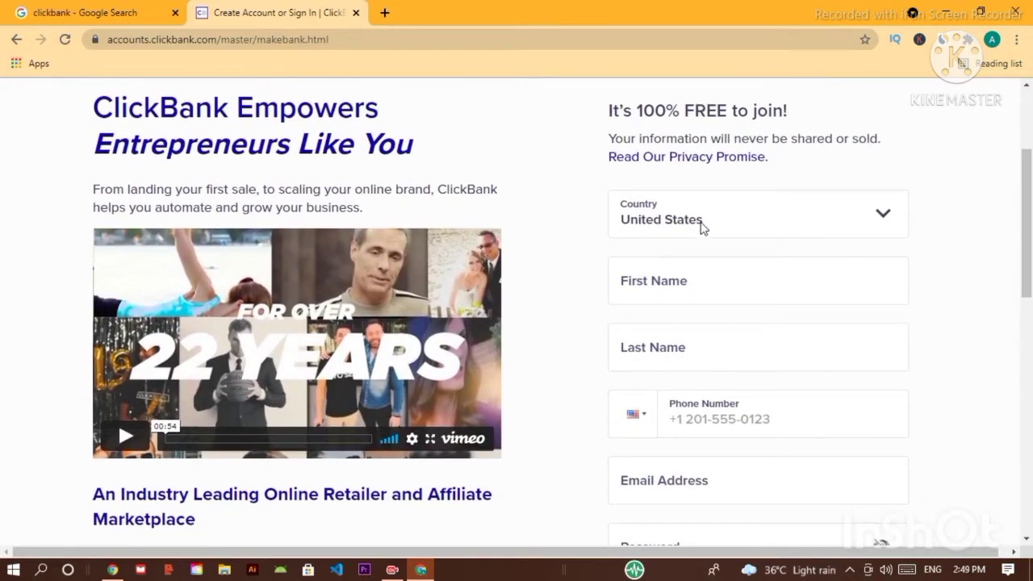
left_click(877, 221)
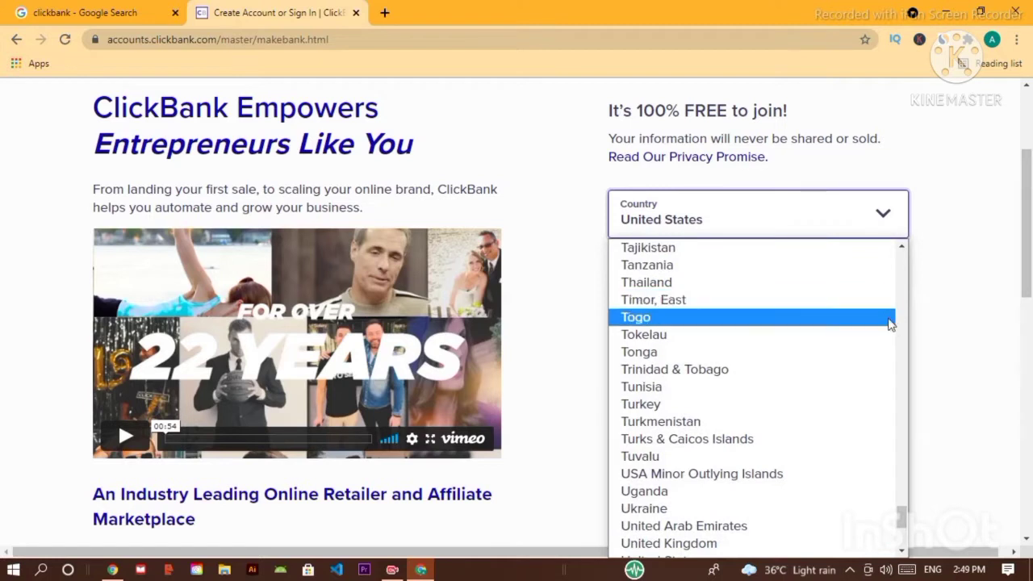
left_click_drag(900, 517, 903, 377)
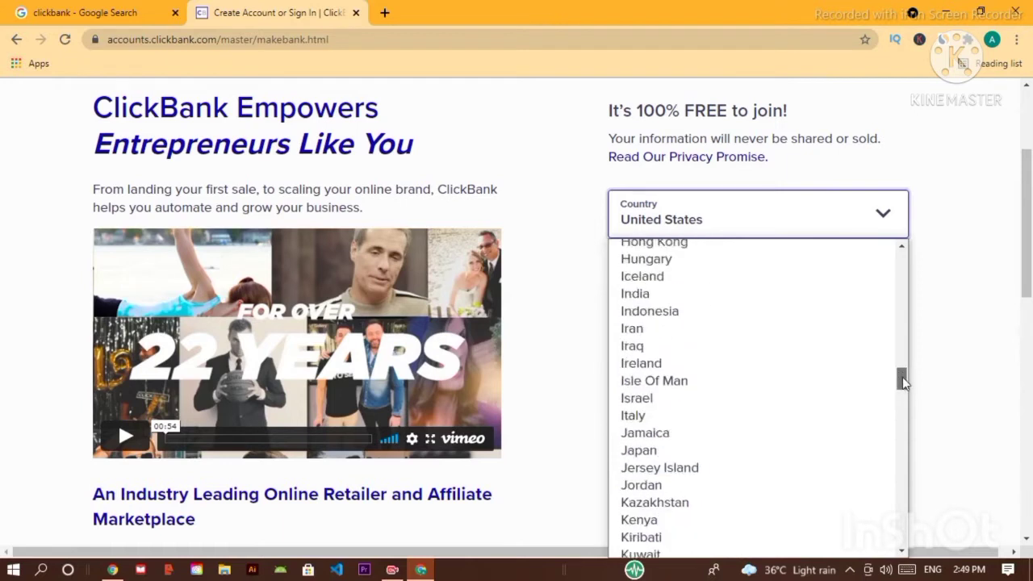
left_click(699, 296)
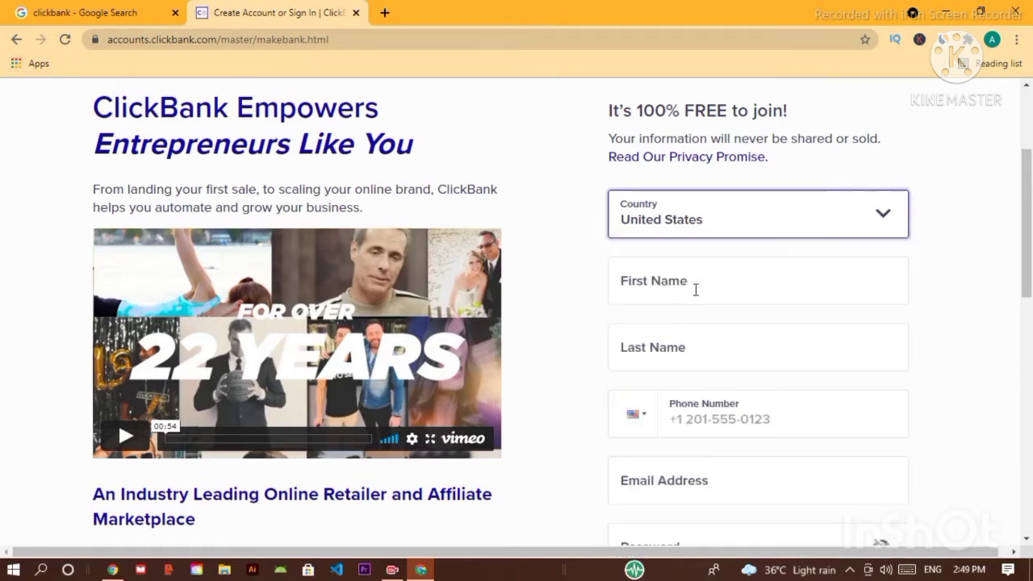
- Enter the account holder's first name and last name
left_click(774, 296)
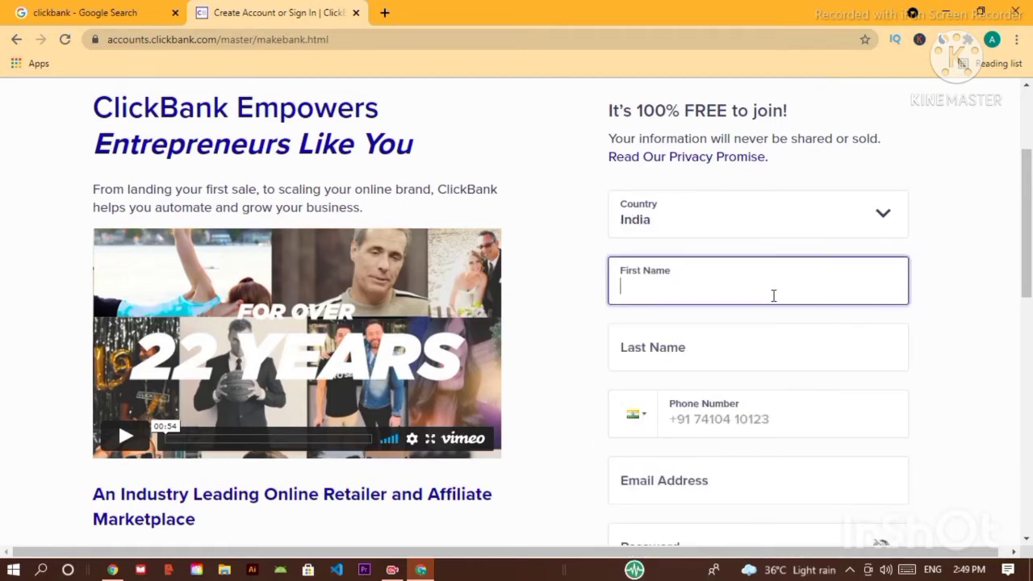
left_click(753, 350)
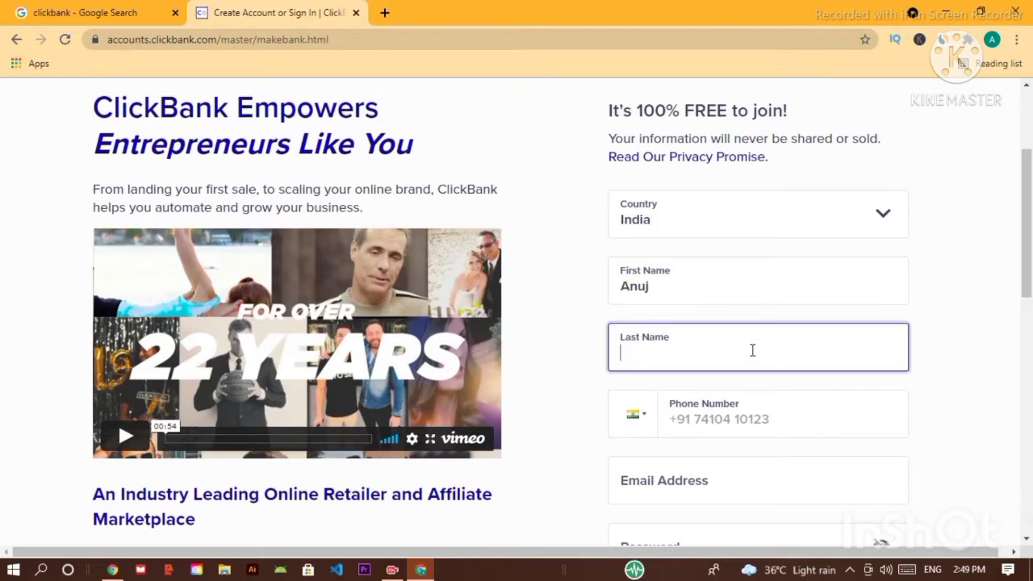
- Enter an Indian (+91) phone number, removing the stray bracket first
left_click(731, 419)
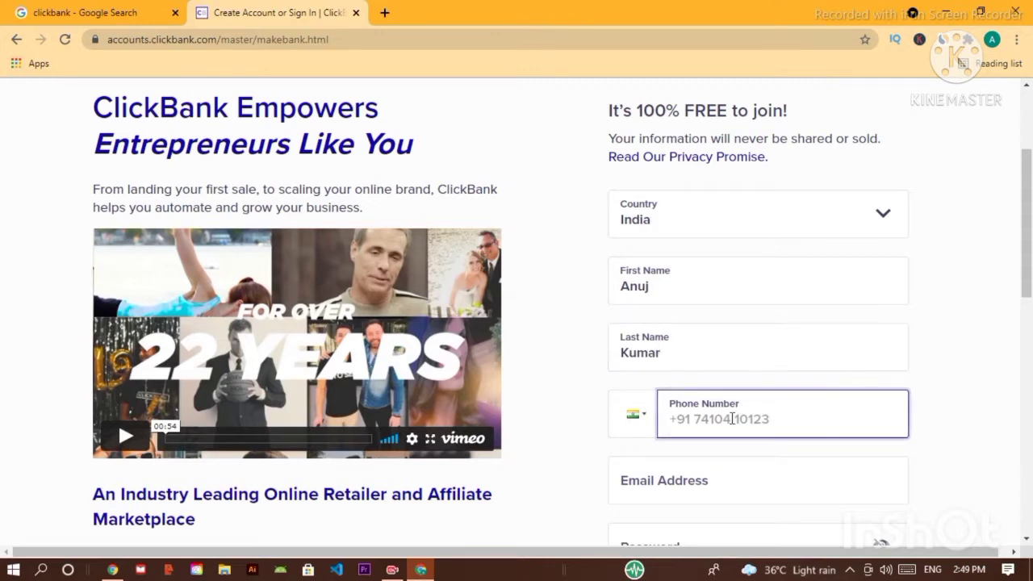
type("(")
key("BackSpace")
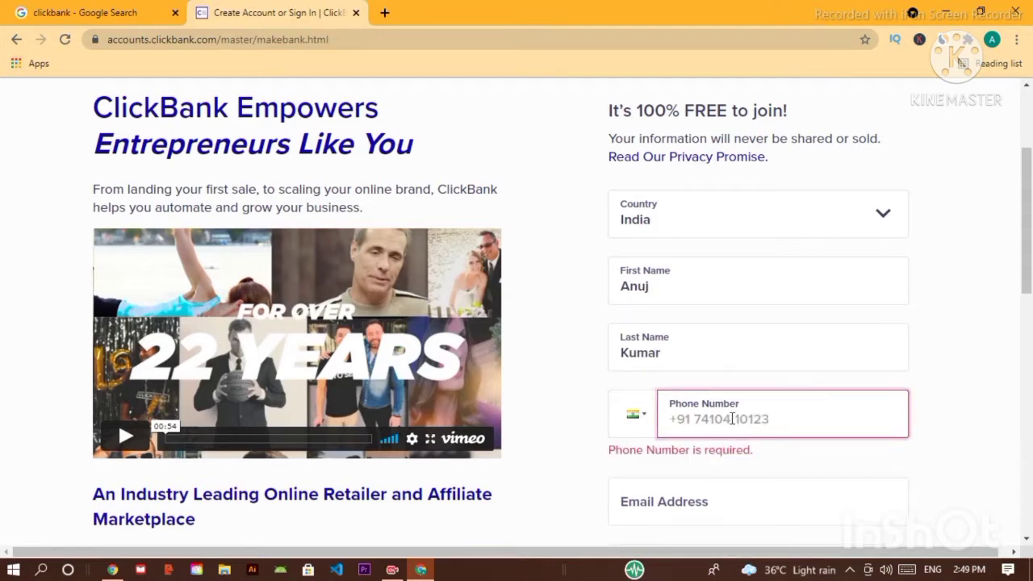
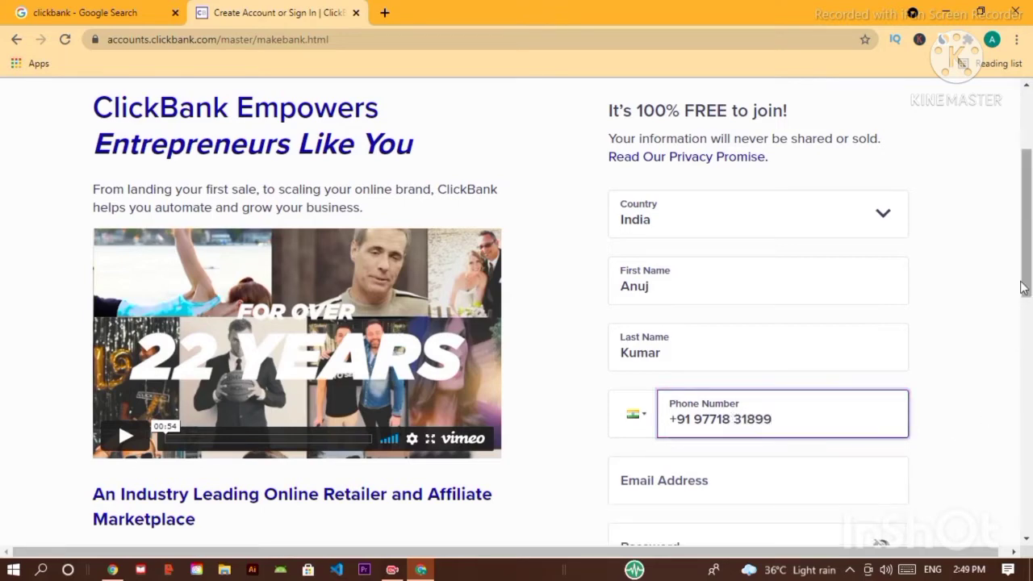
left_click_drag(1027, 296, 1027, 362)
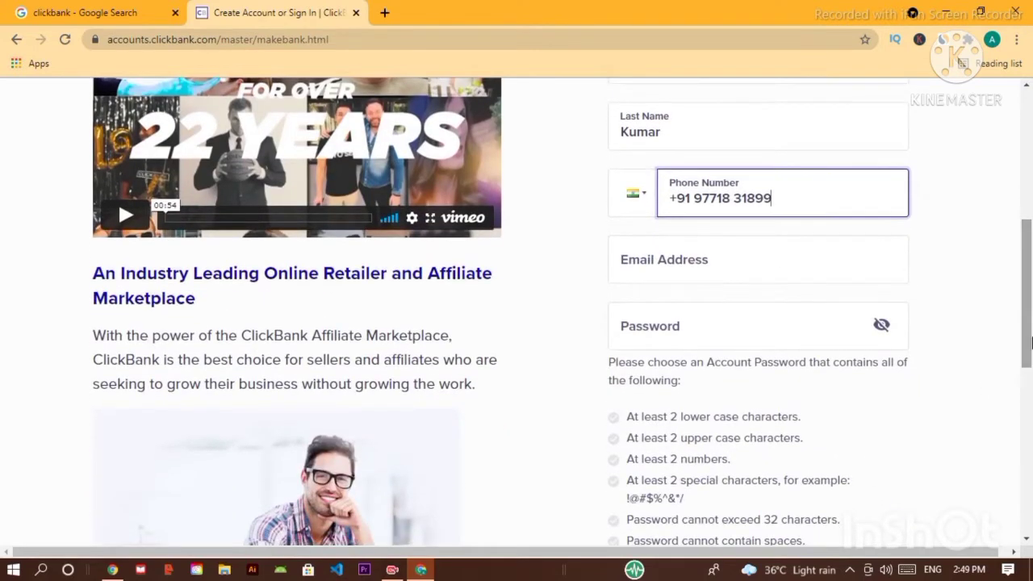
- Enter the account email address and a password meeting every listed requirement
left_click(759, 265)
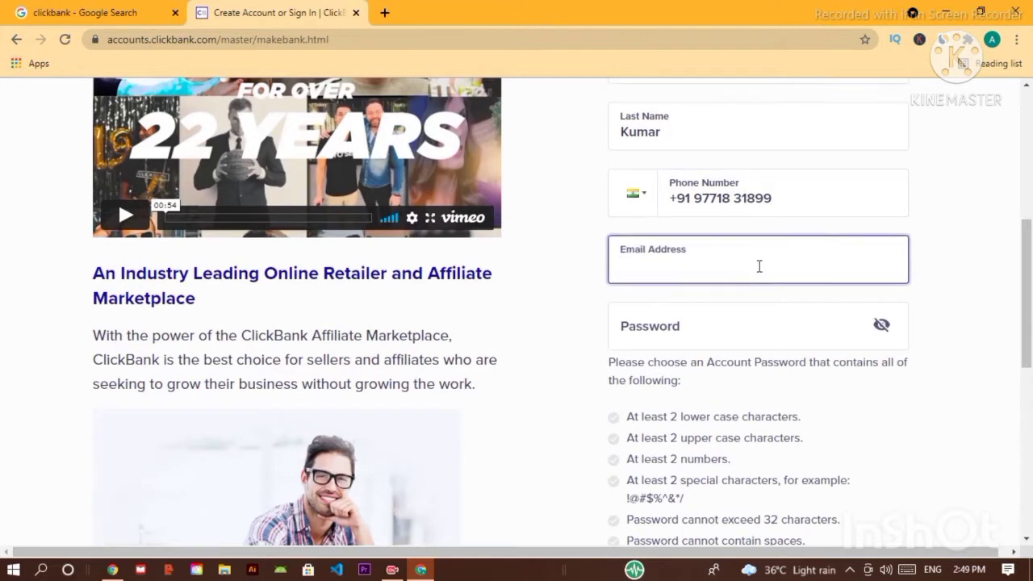
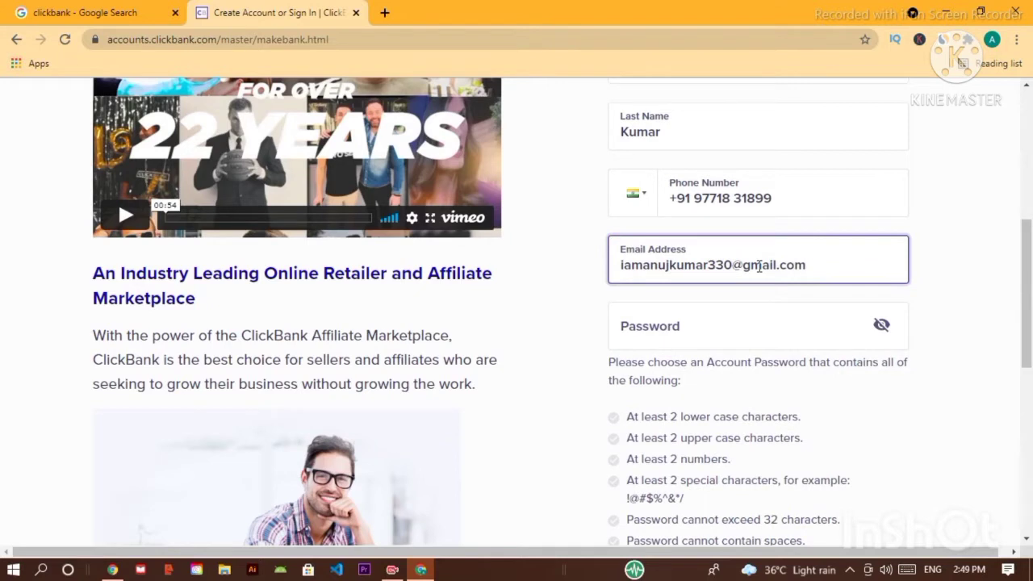
left_click(671, 335)
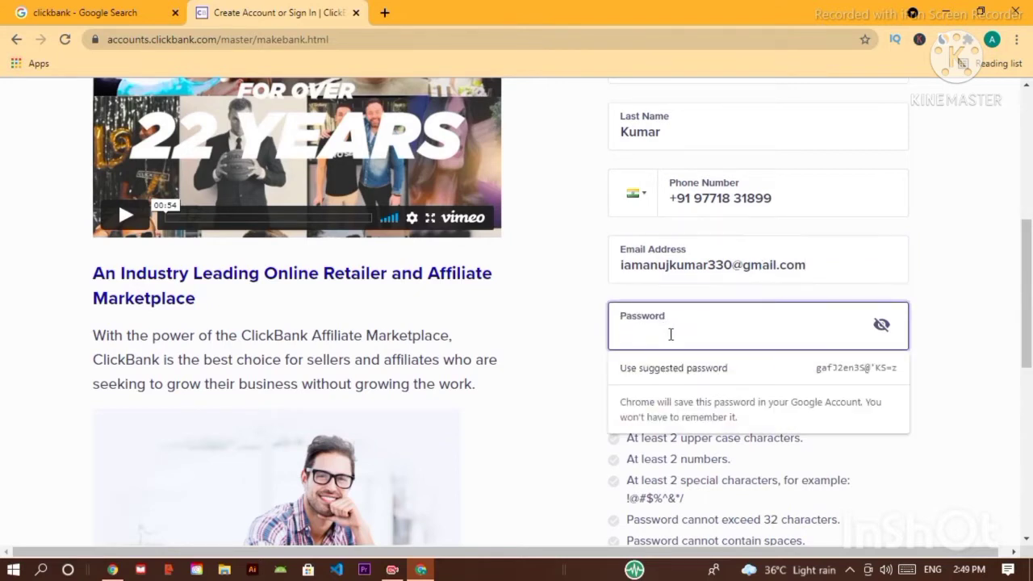
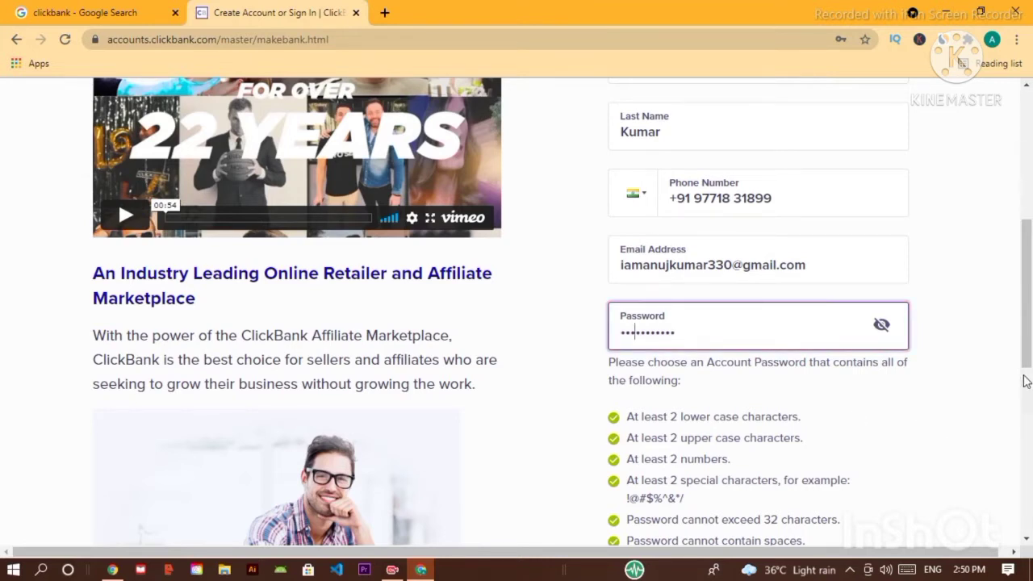
scroll(1029, 395, "down", 3)
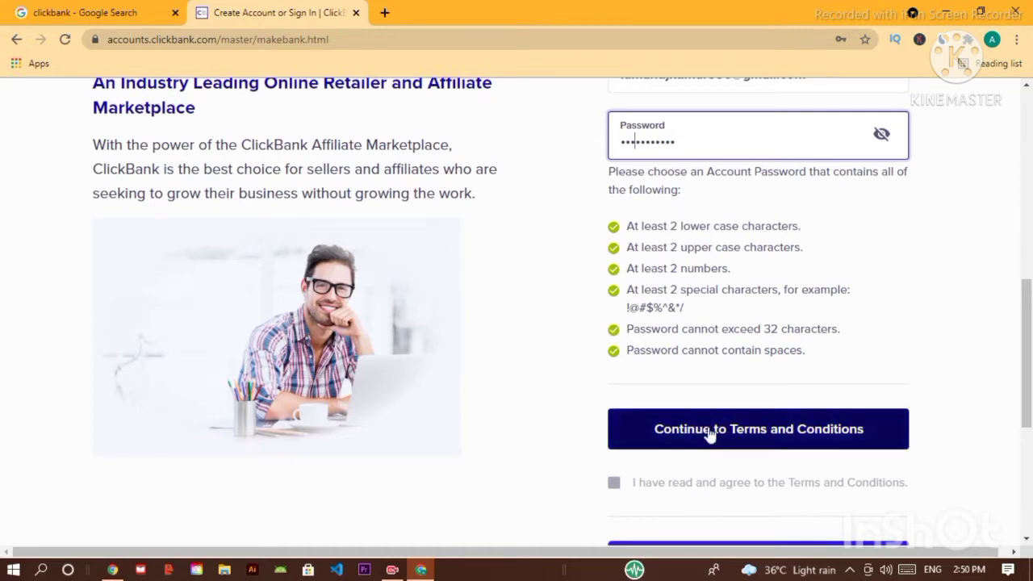
- Accept the Terms and Conditions and submit the sign-up with Join ClickBank!
left_click(765, 436)
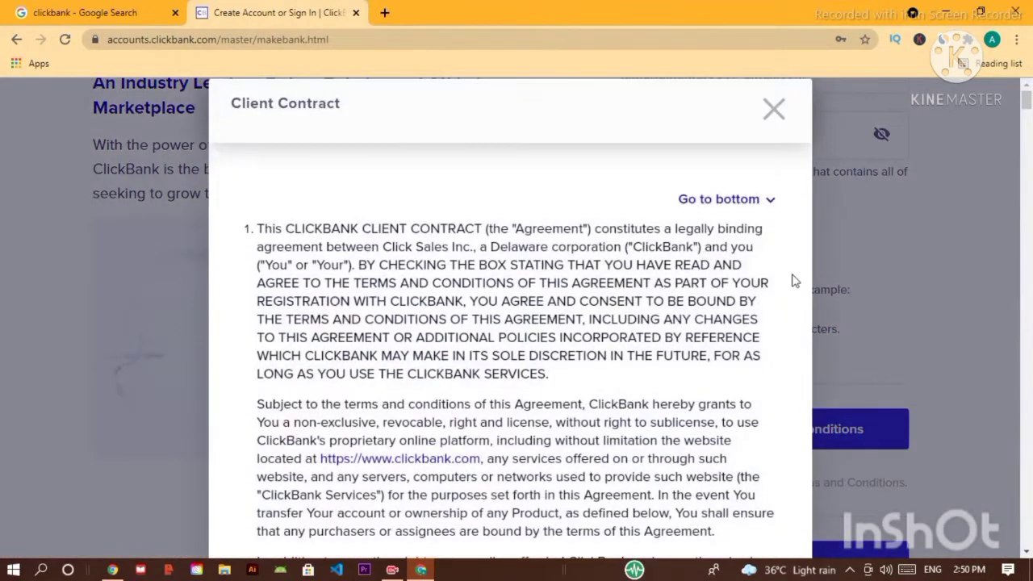
scroll(579, 357, "down", 20)
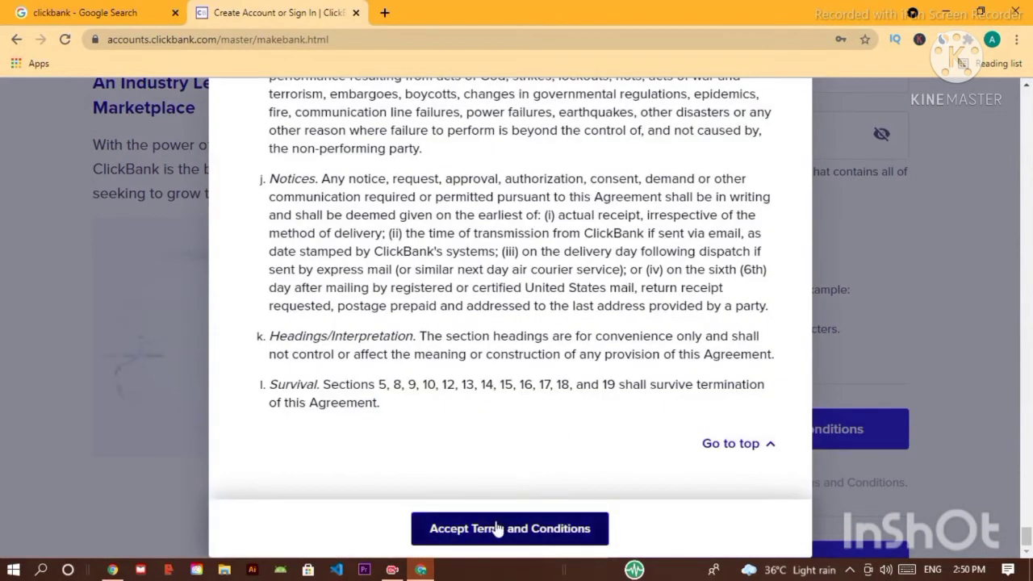
left_click(597, 528)
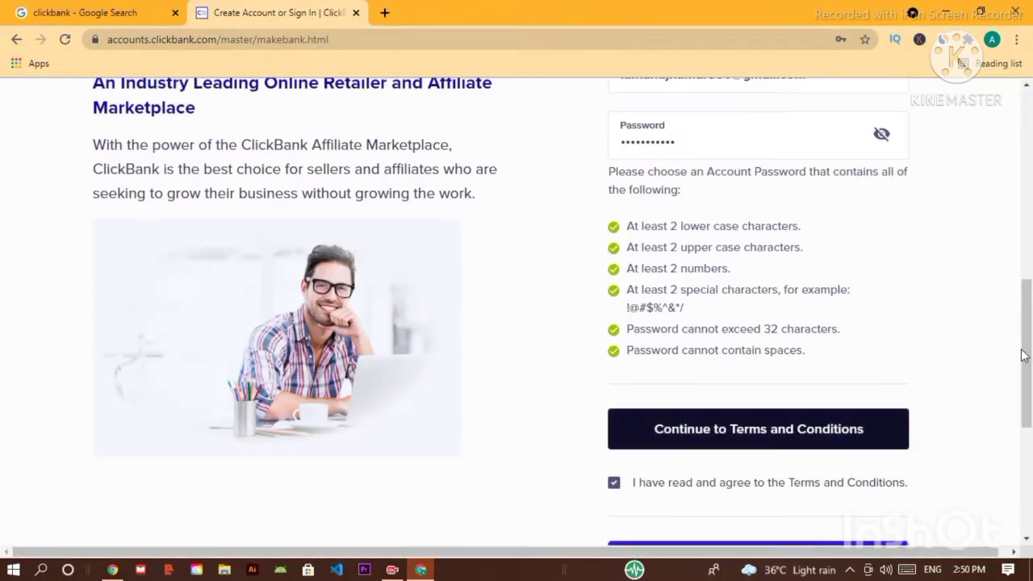
scroll(807, 355, "down", 3)
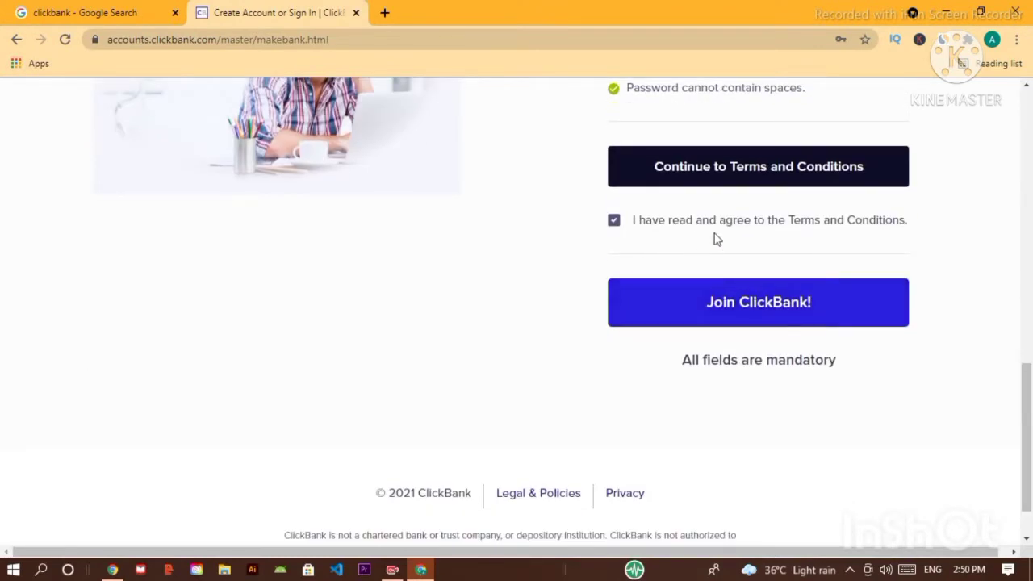
left_click(764, 319)
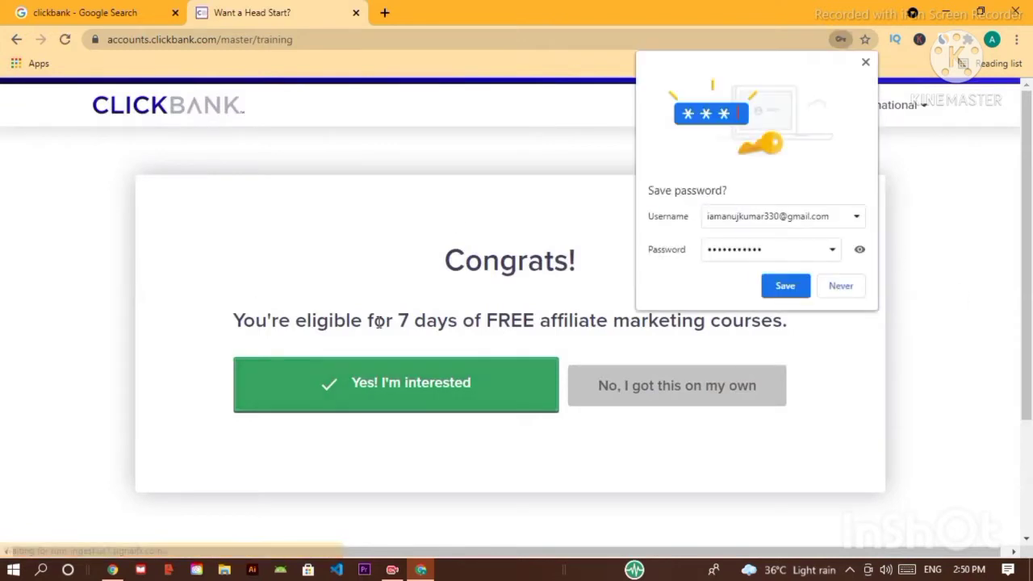
- Decline Chrome's password saving and accept the 7-day free affiliate courses offer
left_click(841, 286)
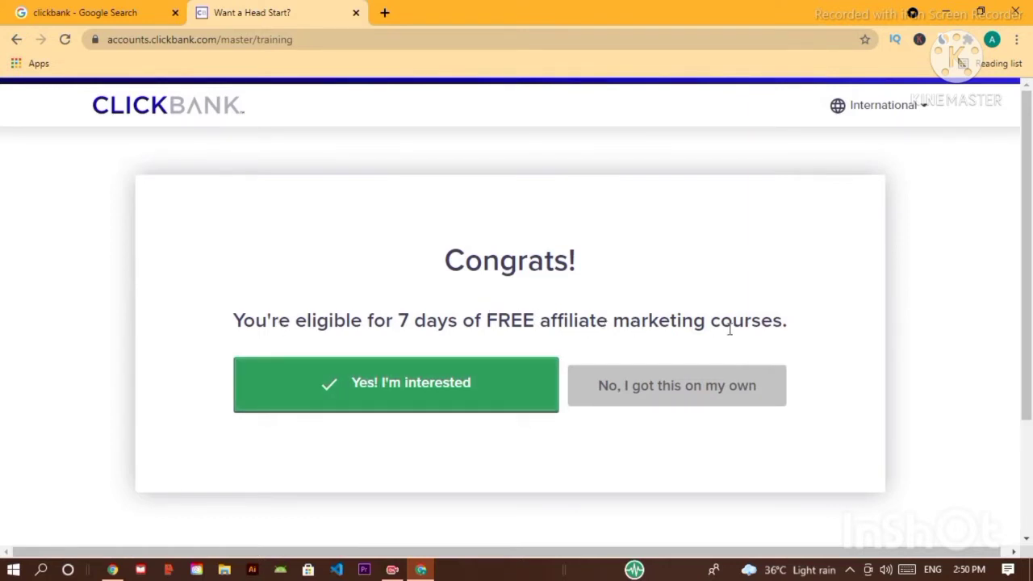
left_click(410, 401)
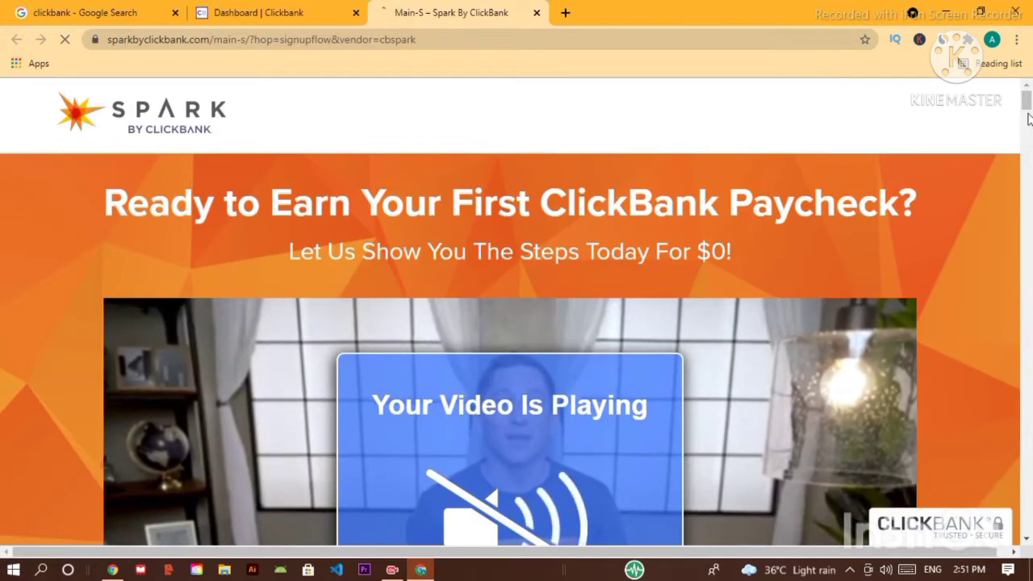
- Unmute the Spark intro video, then accept the dashboard's suppression-list notice
left_click_drag(1027, 103, 1027, 107)
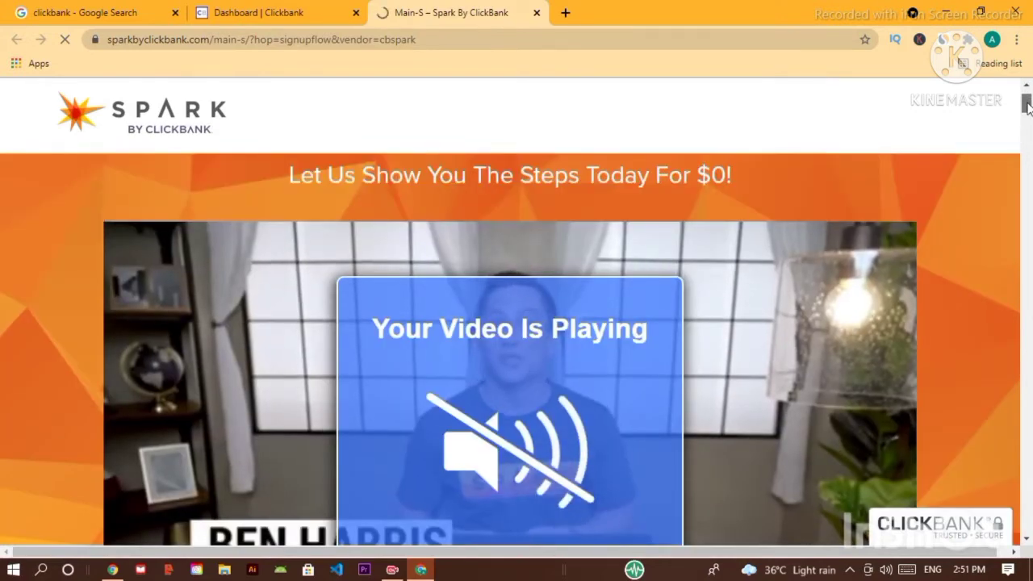
left_click(473, 466)
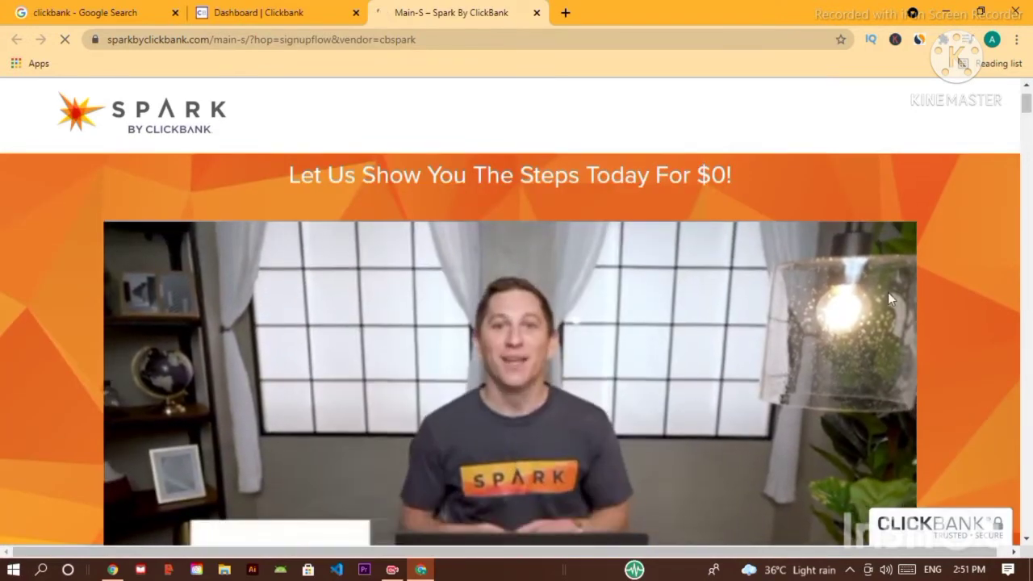
scroll(1025, 121, "down", 3)
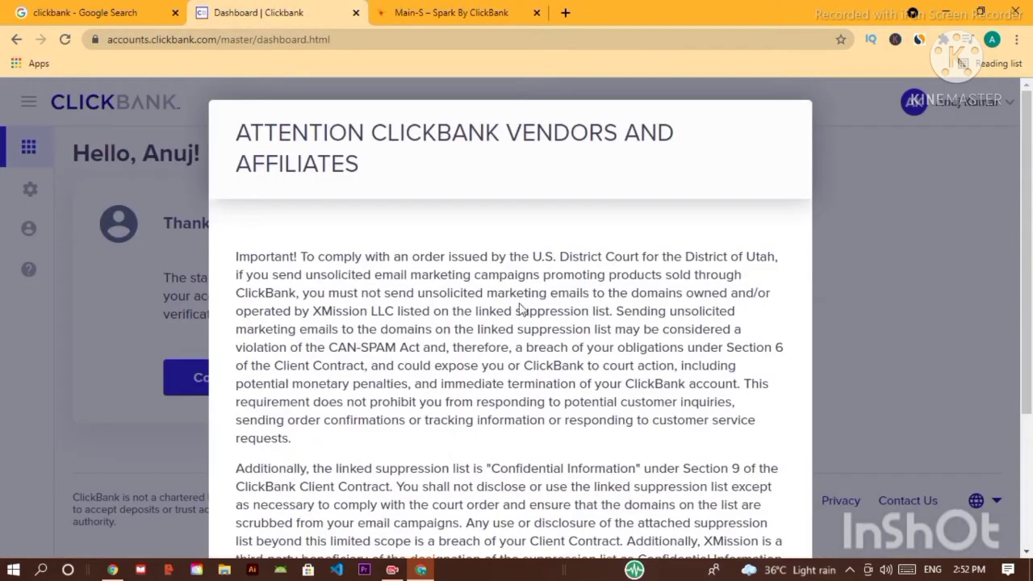
scroll(619, 323, "down", 3)
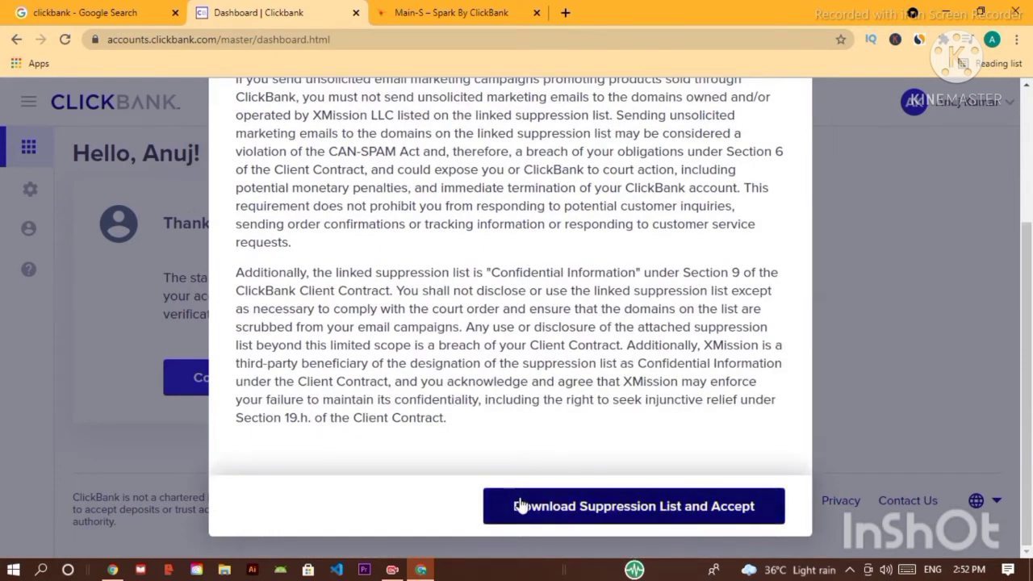
left_click(703, 520)
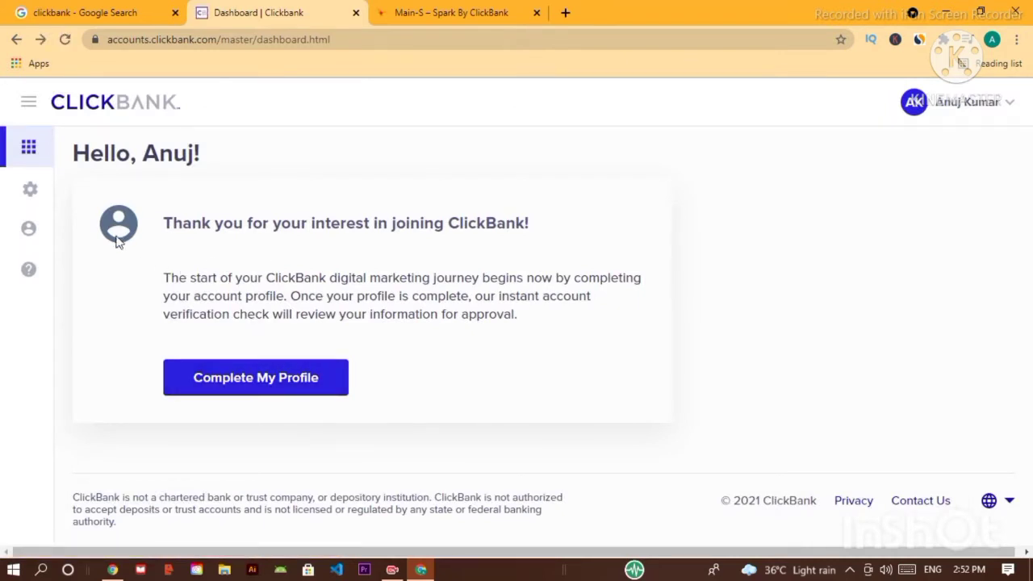
- Choose Complete My Profile on the ClickBank dashboard
left_click(266, 387)
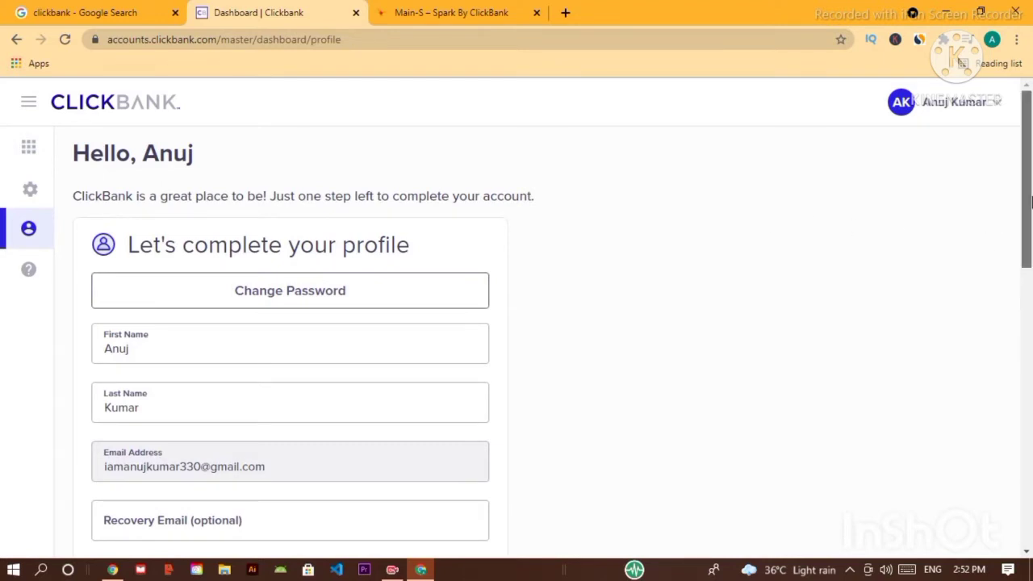
- Fill the profile's Recovery Email, Street Address, State, City and Zip Code fields
mouse_move(1021, 214)
left_mouse_down()
mouse_move(1028, 250)
mouse_move(1031, 222)
left_mouse_up()
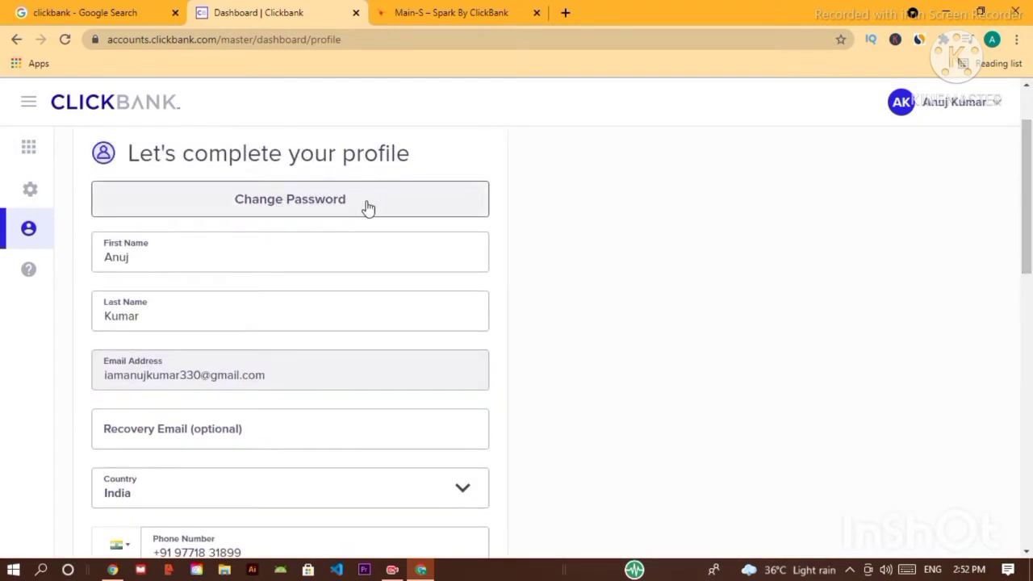
left_click(142, 266)
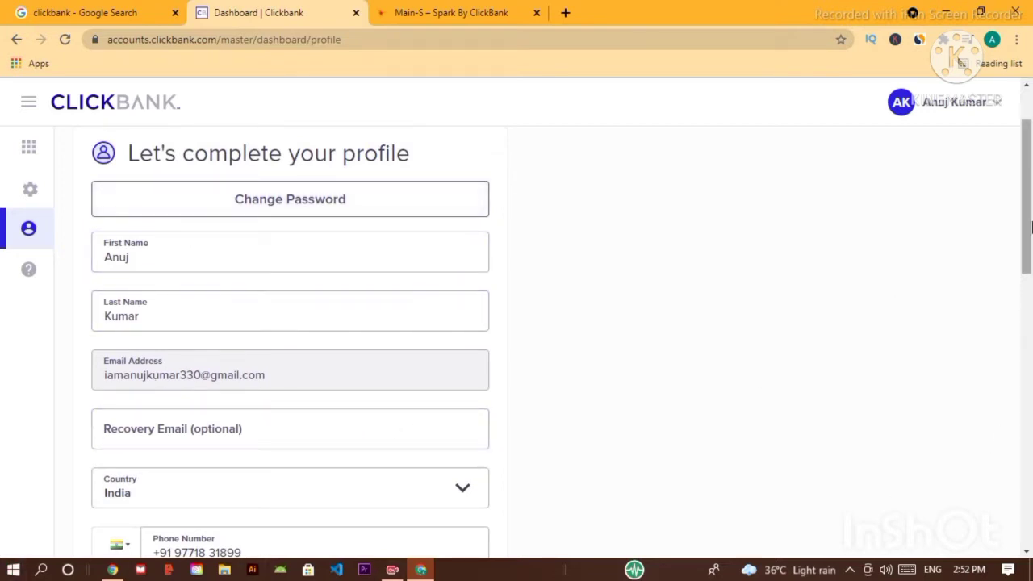
left_click_drag(1026, 232, 1031, 288)
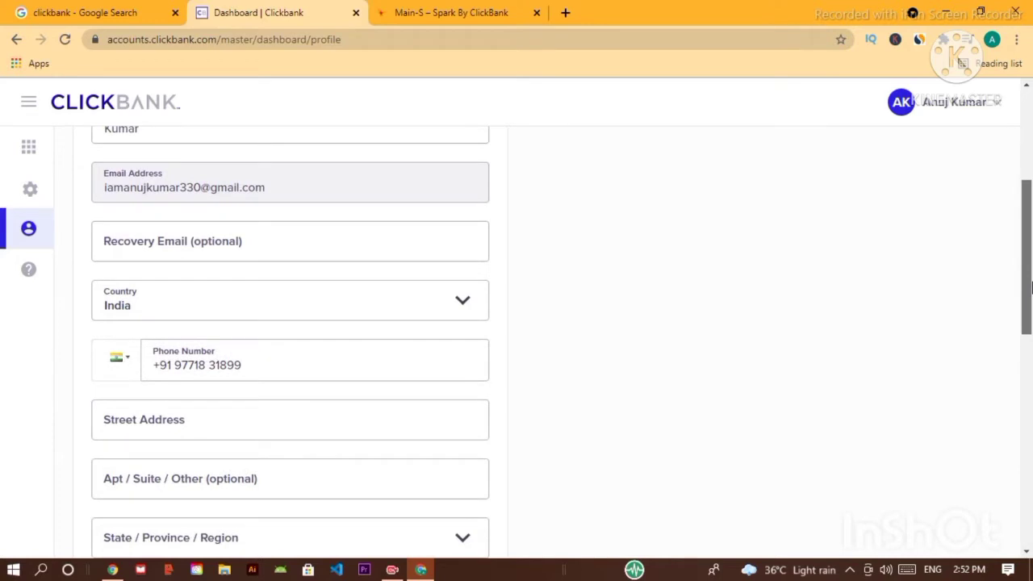
left_click(217, 254)
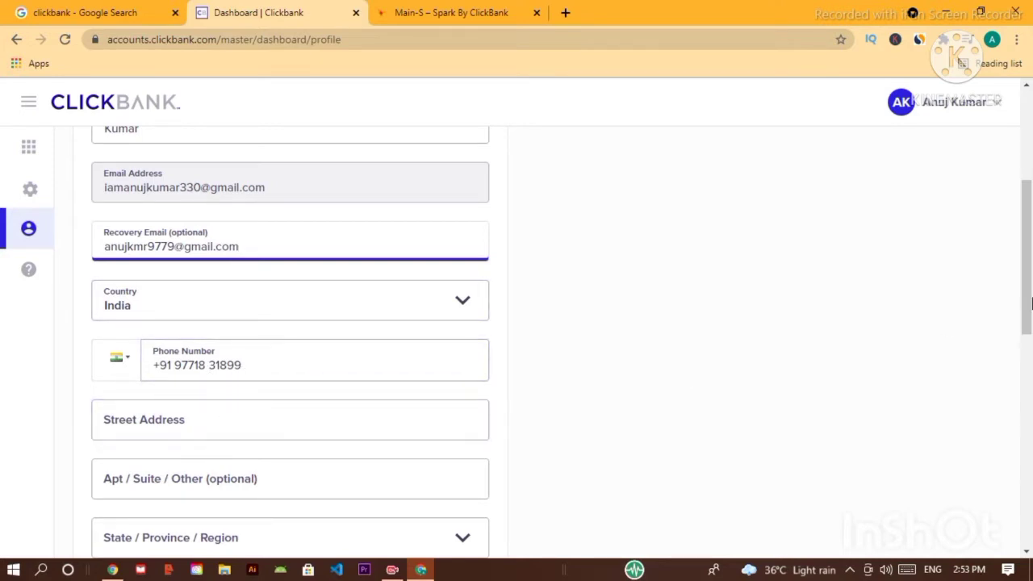
left_click_drag(1028, 298, 1028, 353)
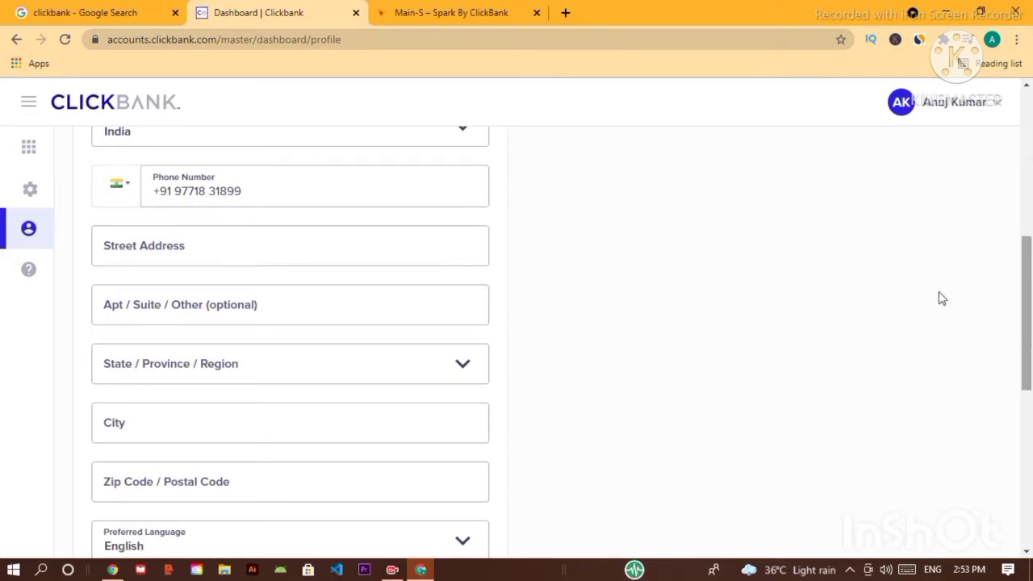
left_click(294, 247)
left_click_drag(1030, 301, 1030, 312)
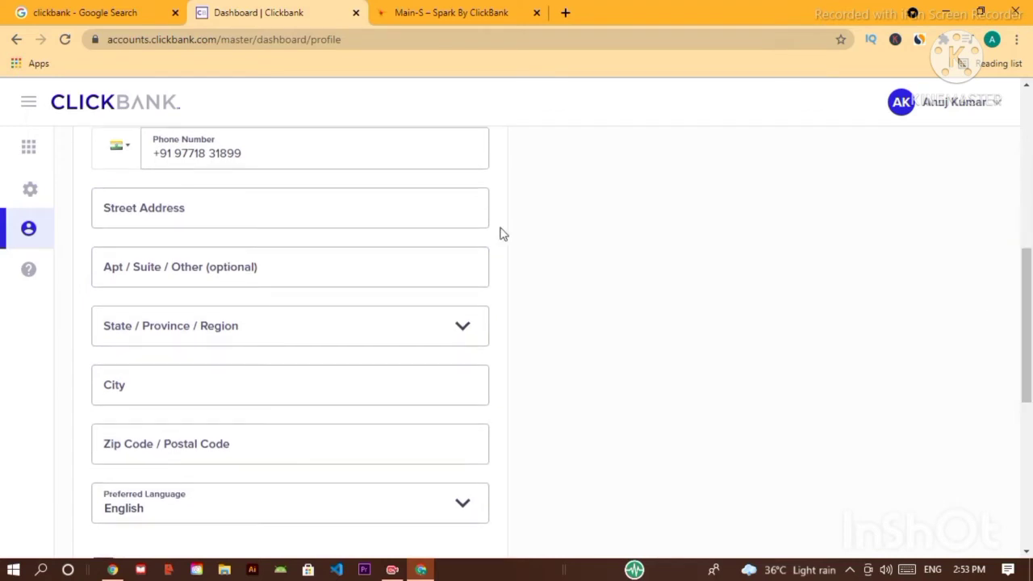
left_click(408, 213)
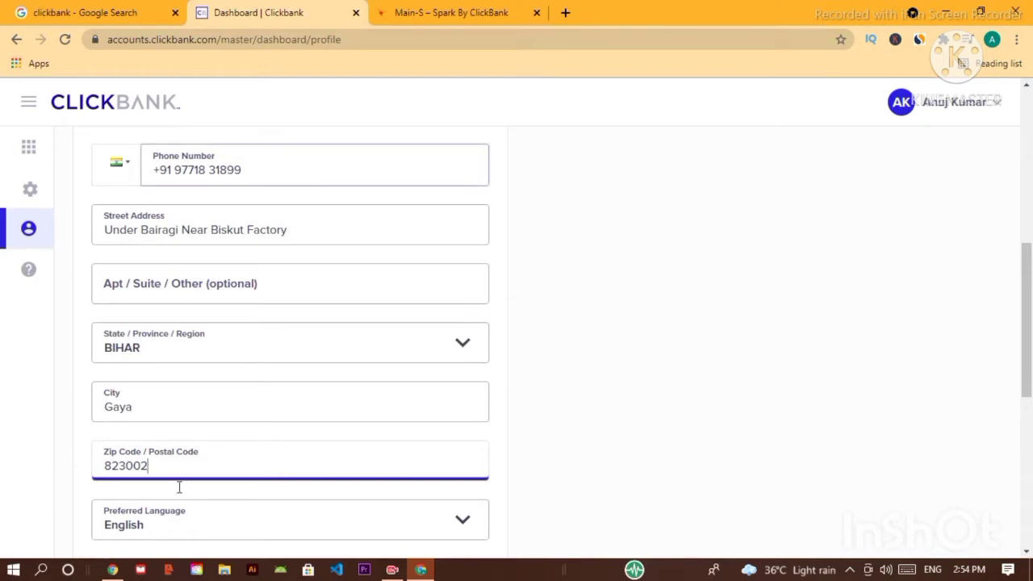
left_click_drag(1028, 341, 1029, 450)
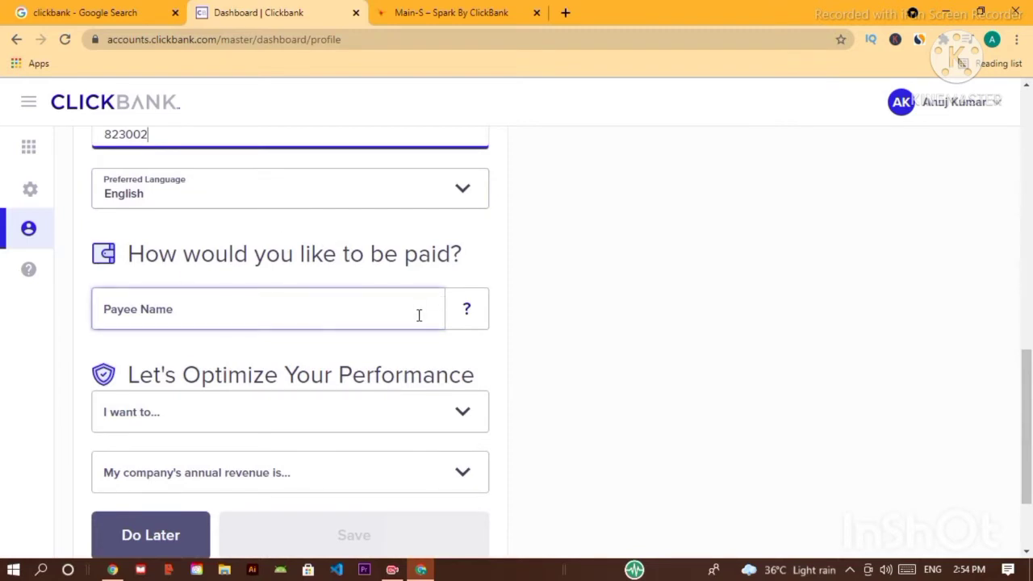
- Enter the payee name on the profile form
left_click(342, 306)
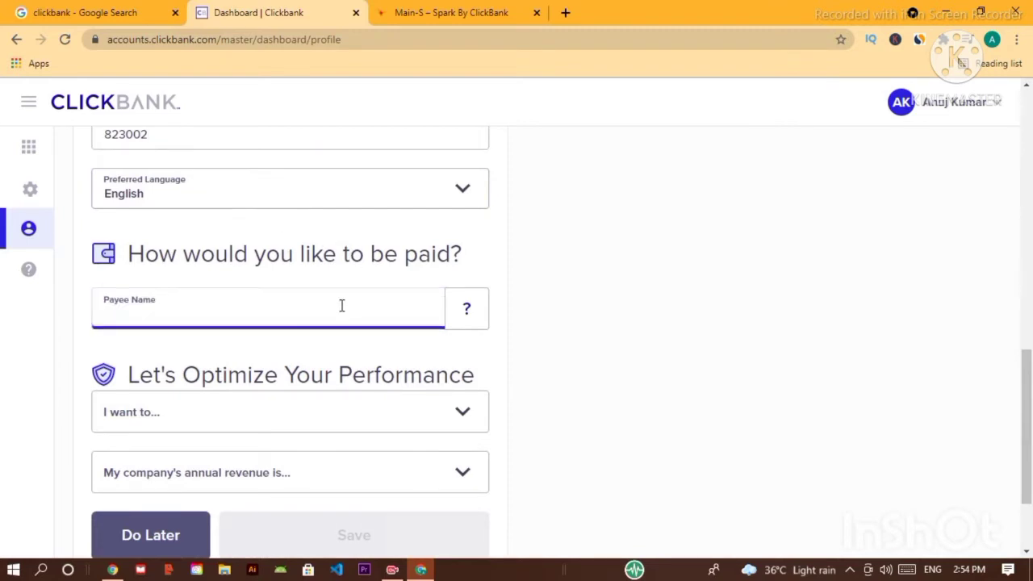
type("A")
key("BackSpace")
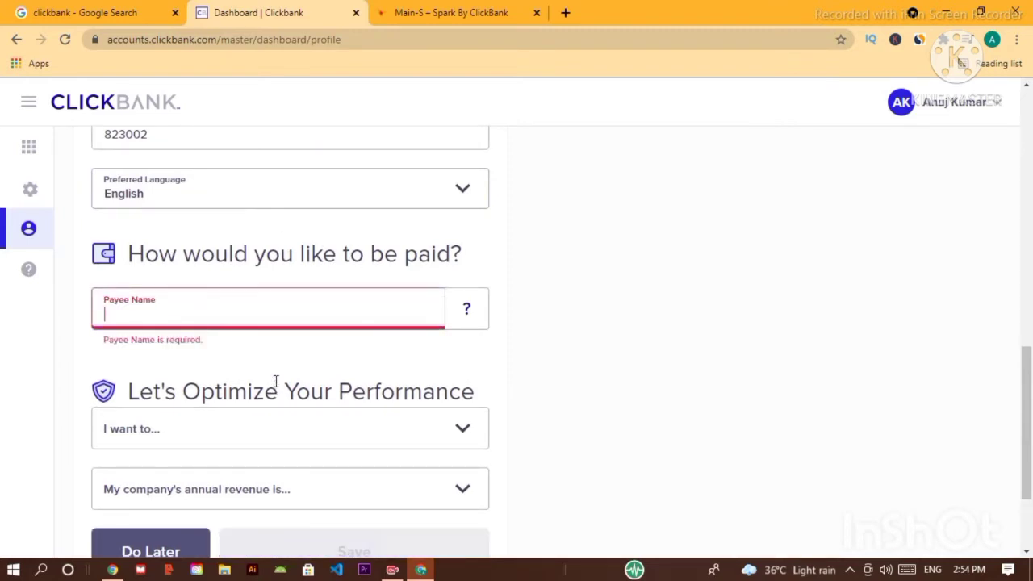
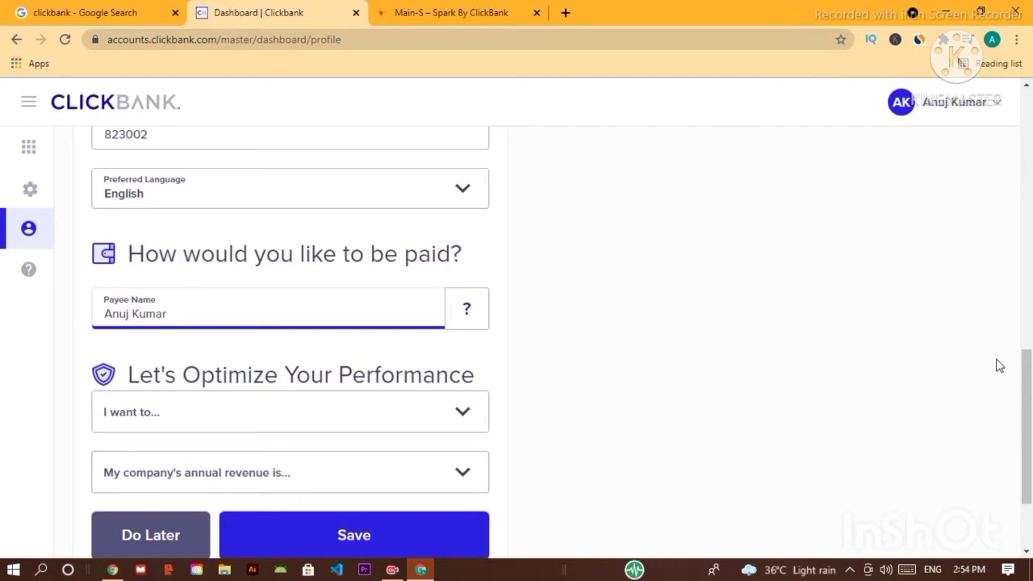
left_click_drag(1025, 369, 1029, 451)
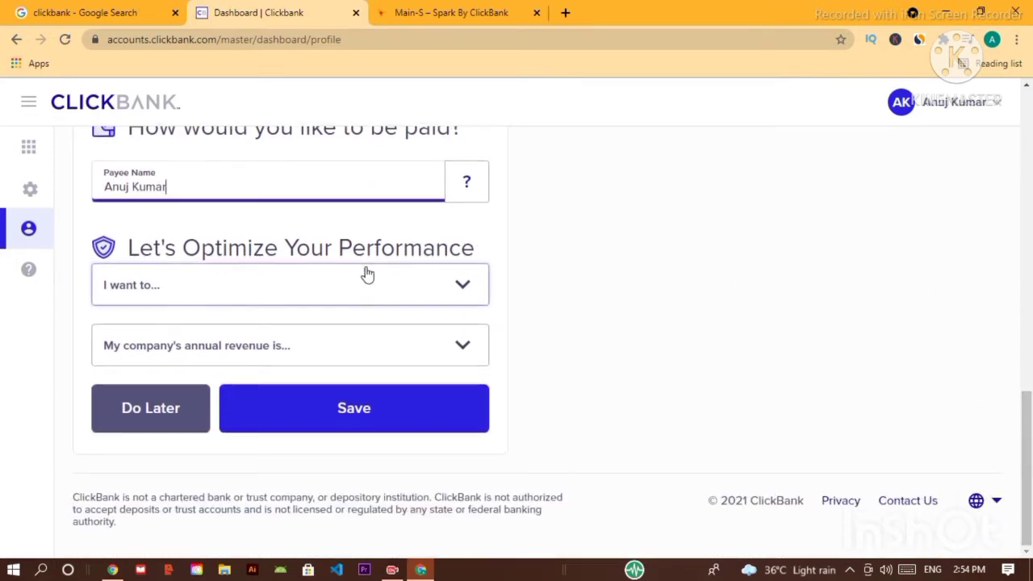
- Set 'I want to' to Promote products as an affiliate and annual revenue to $0 - $25K
left_click(460, 287)
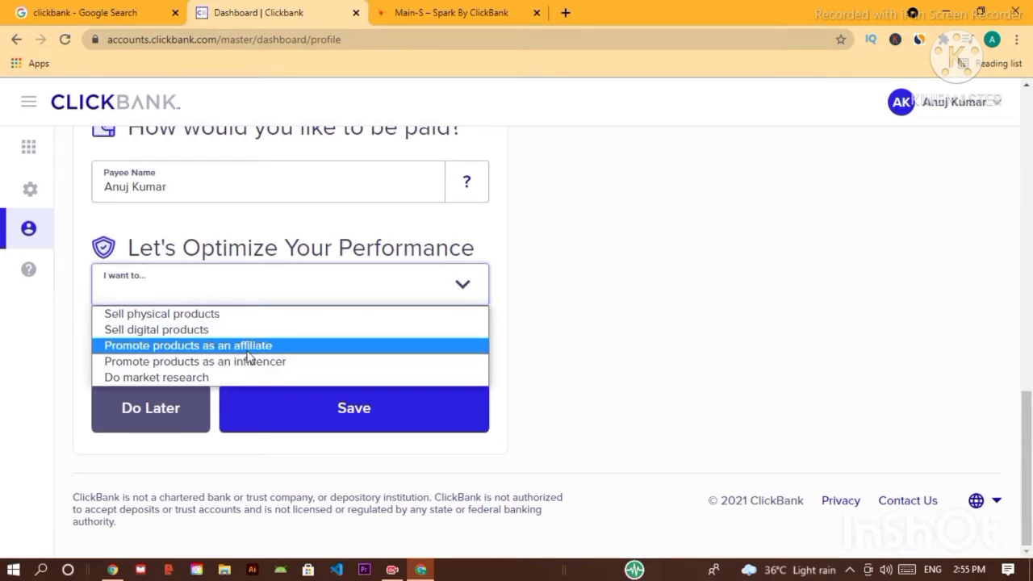
left_click(247, 352)
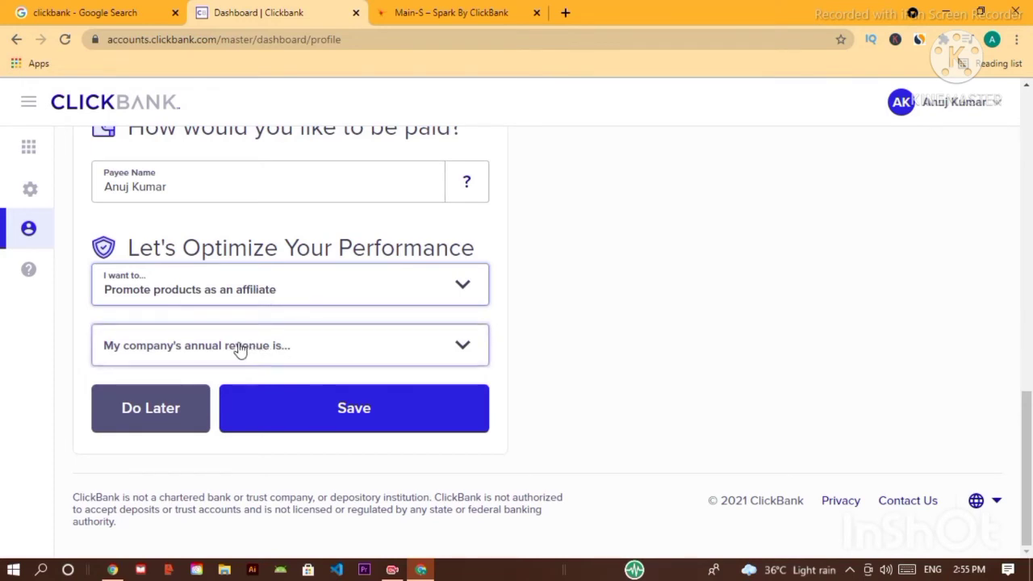
left_click(339, 361)
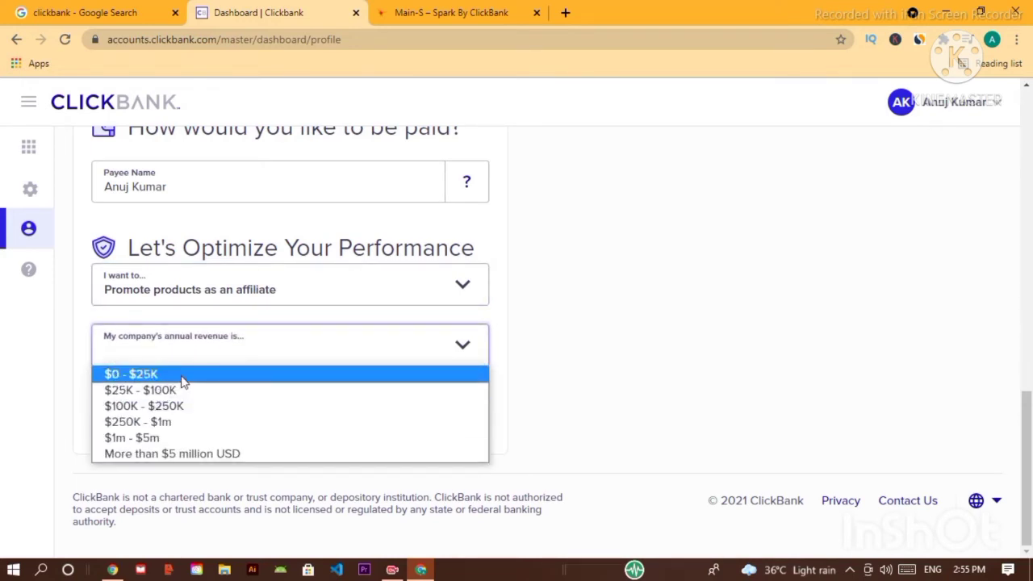
left_click(147, 391)
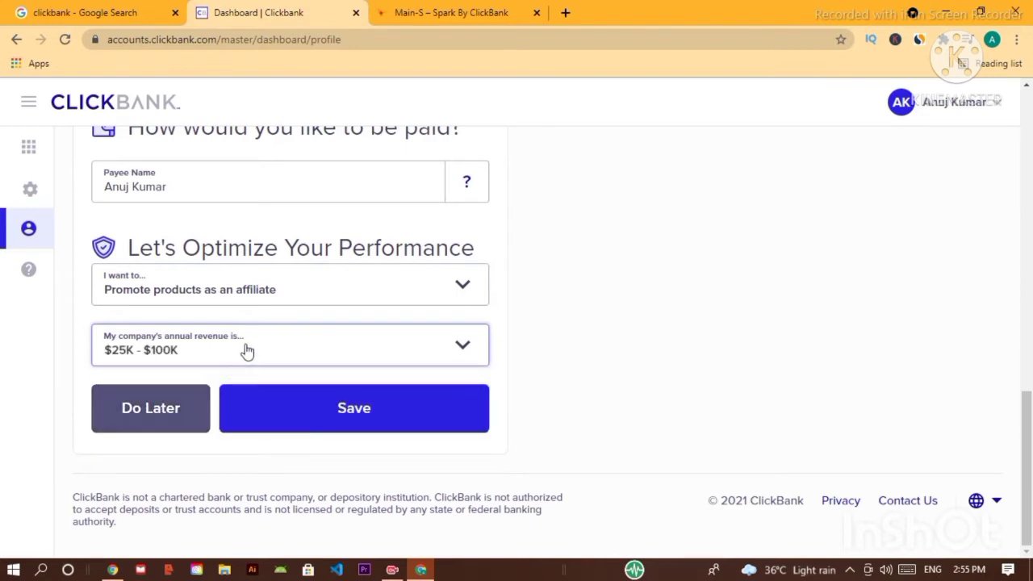
left_click(322, 345)
left_click(155, 375)
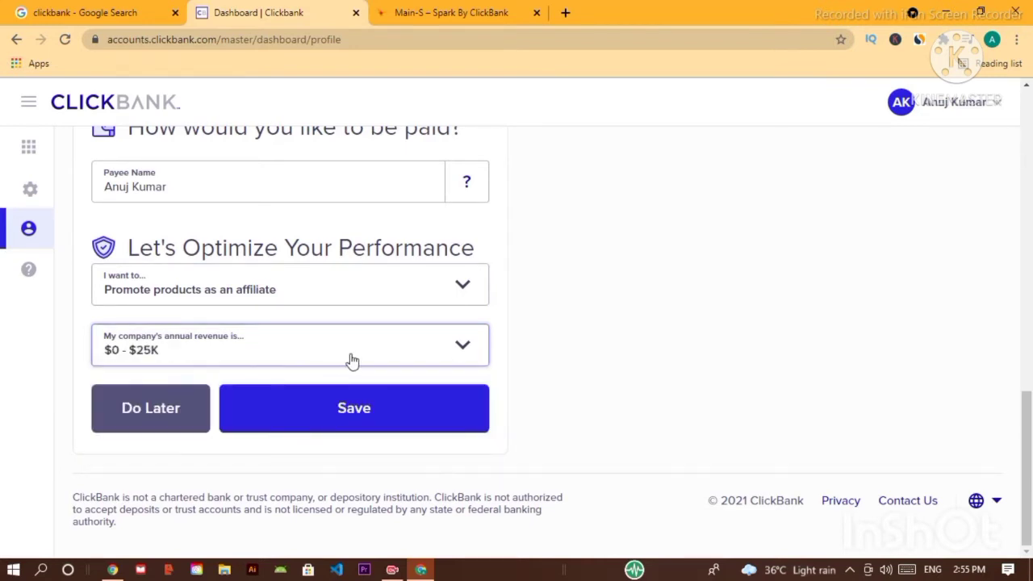
- Save the updated profile and return to the dashboard Hello page
left_click(385, 414)
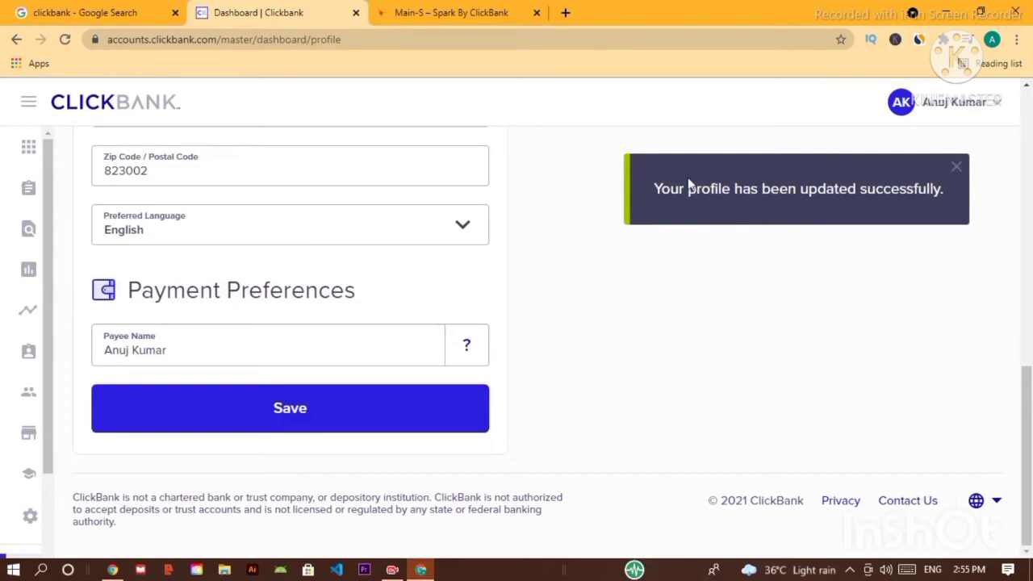
scroll(577, 344, "up", 10)
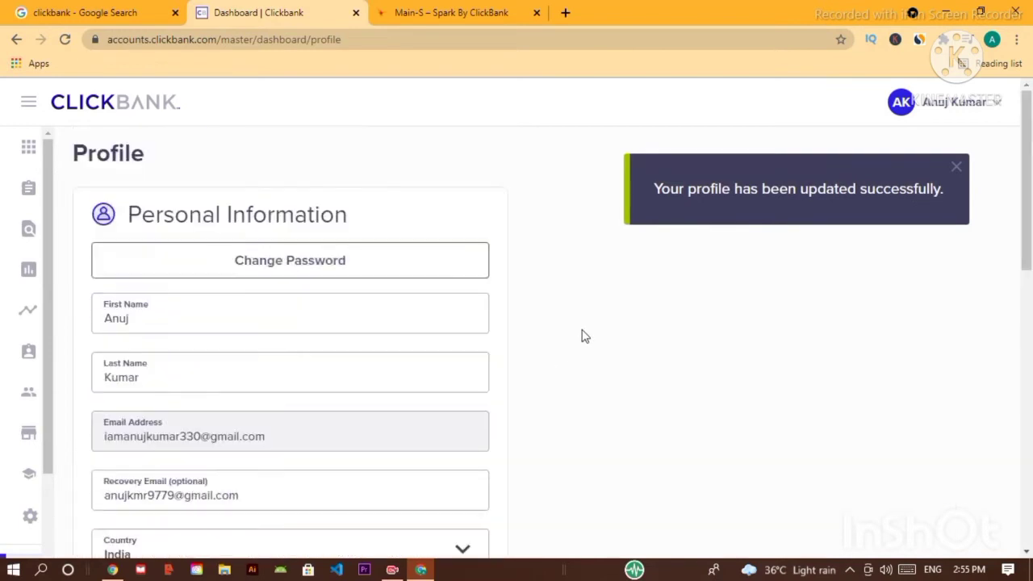
scroll(392, 362, "down", 10)
left_click(320, 418)
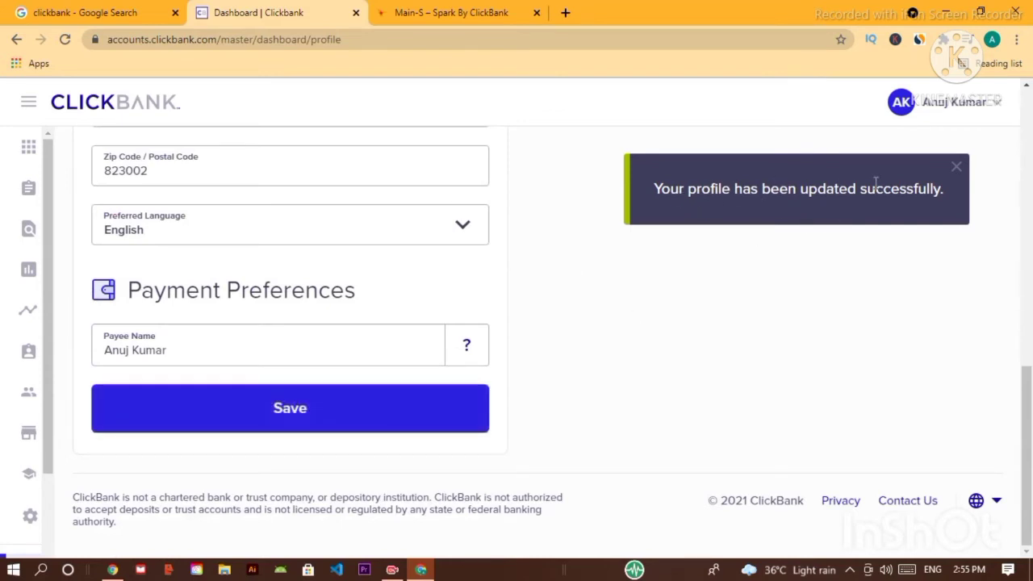
left_click(26, 165)
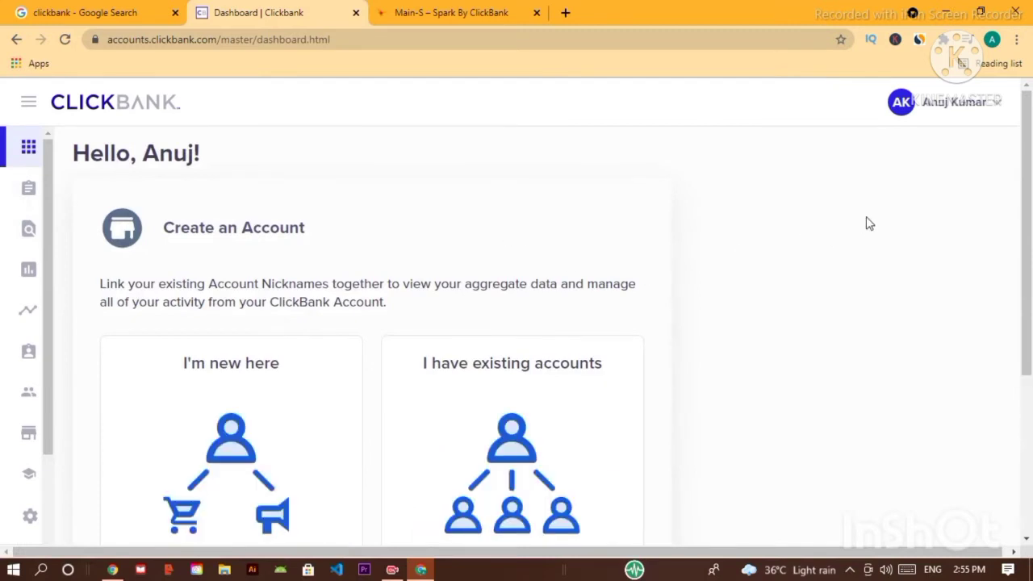
- Collapse and re-expand the navigation sidebar, then go to Ticket Management
left_click(28, 351)
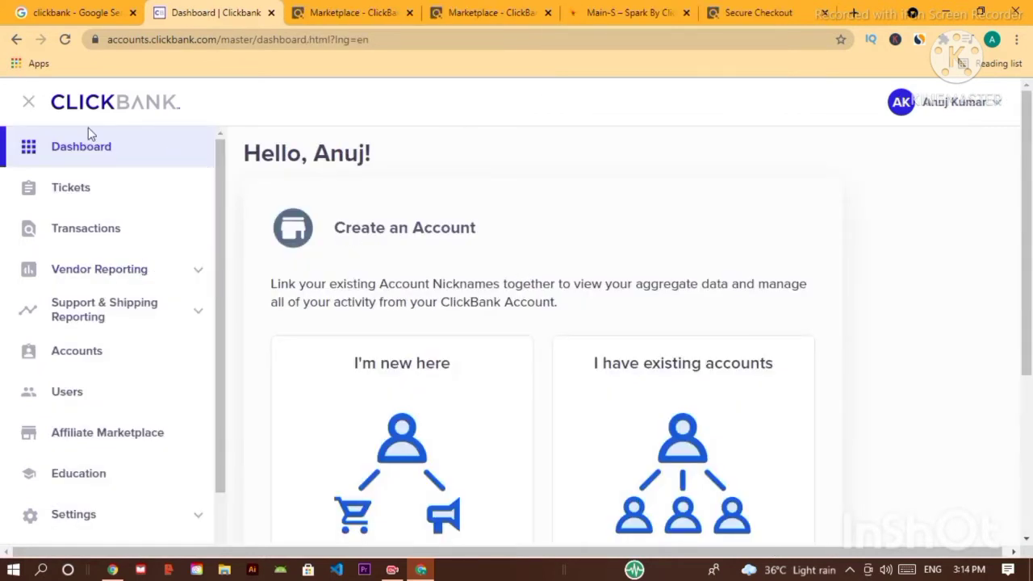
left_click(29, 103)
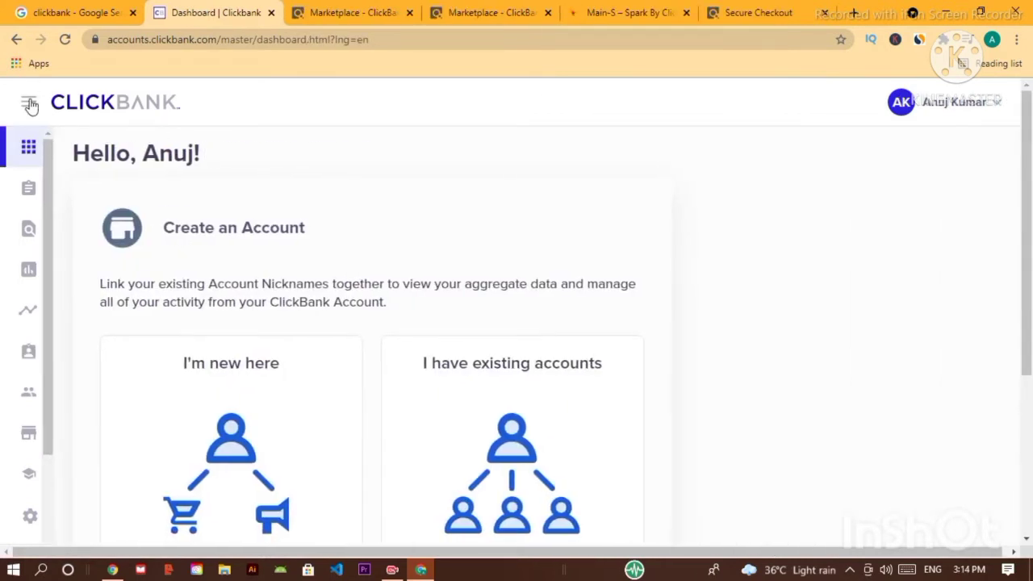
left_click(29, 104)
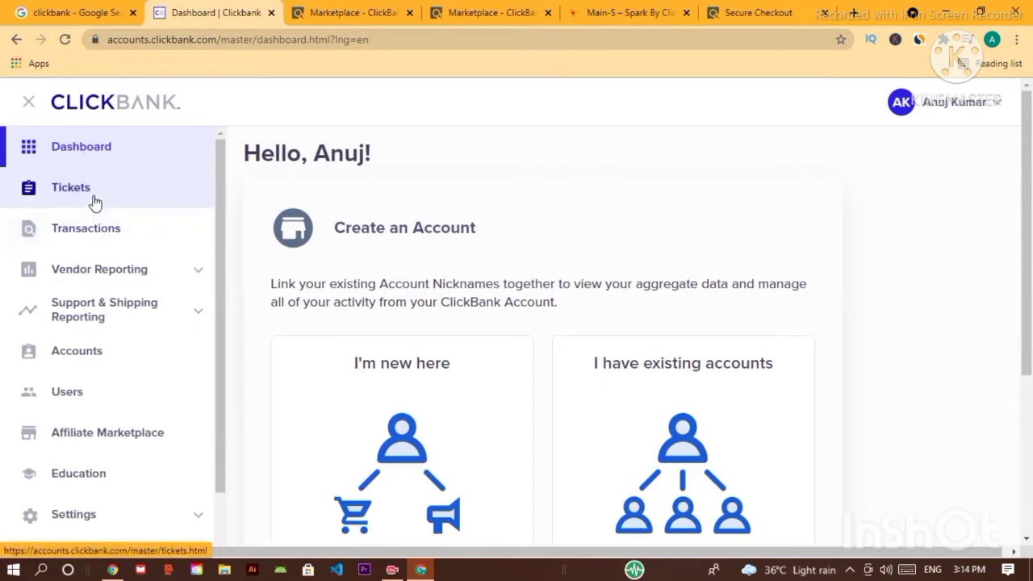
left_click(95, 201)
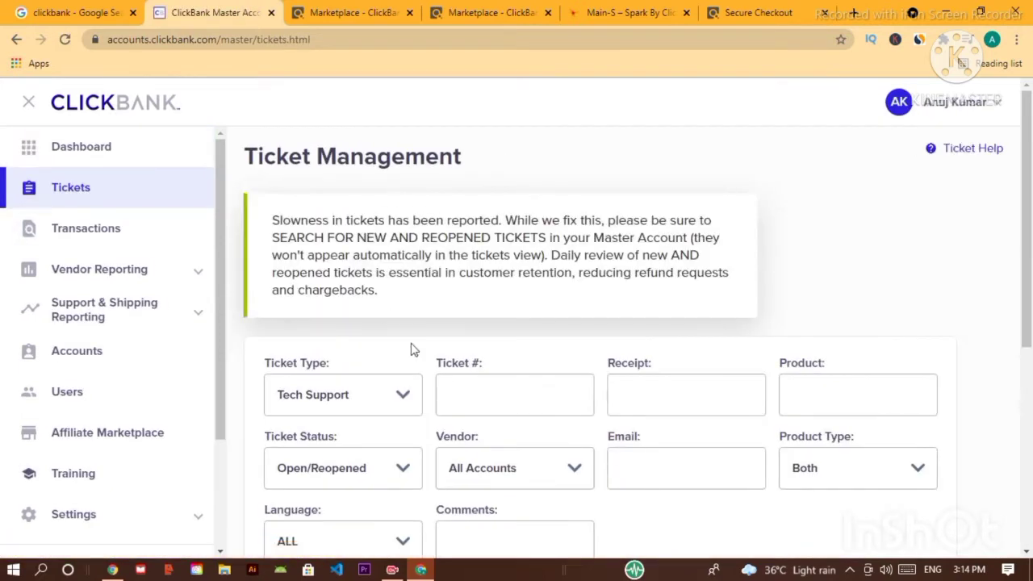
- Move from Tickets through Transactions to the Accounts nicknames page
left_click_drag(1030, 212, 1032, 335)
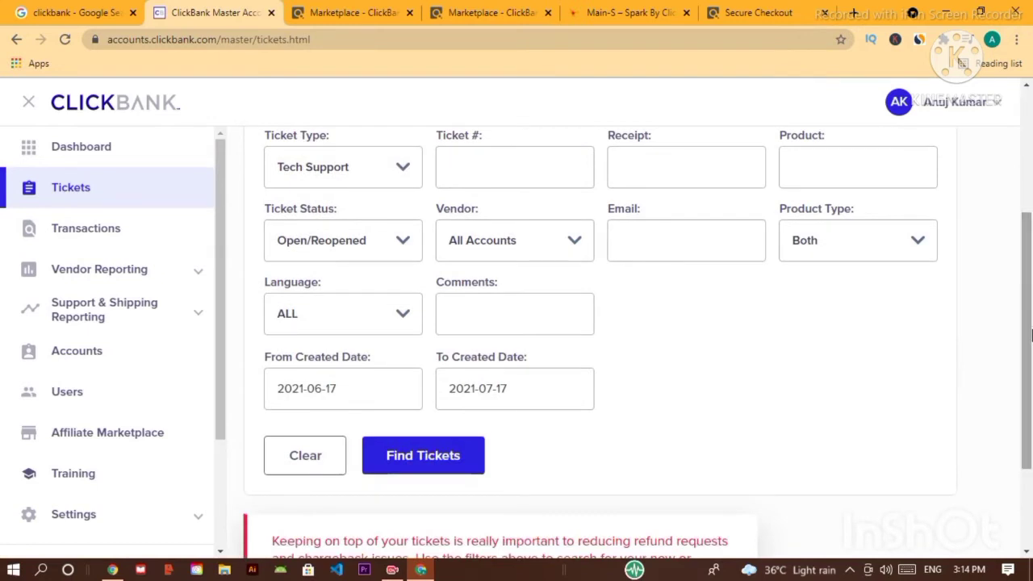
left_click(105, 232)
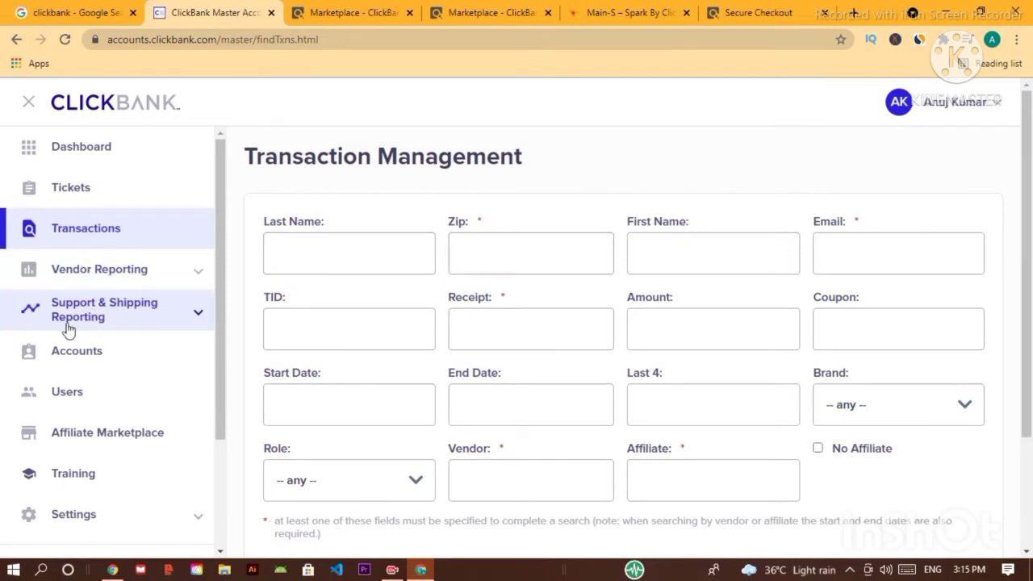
left_click(109, 357)
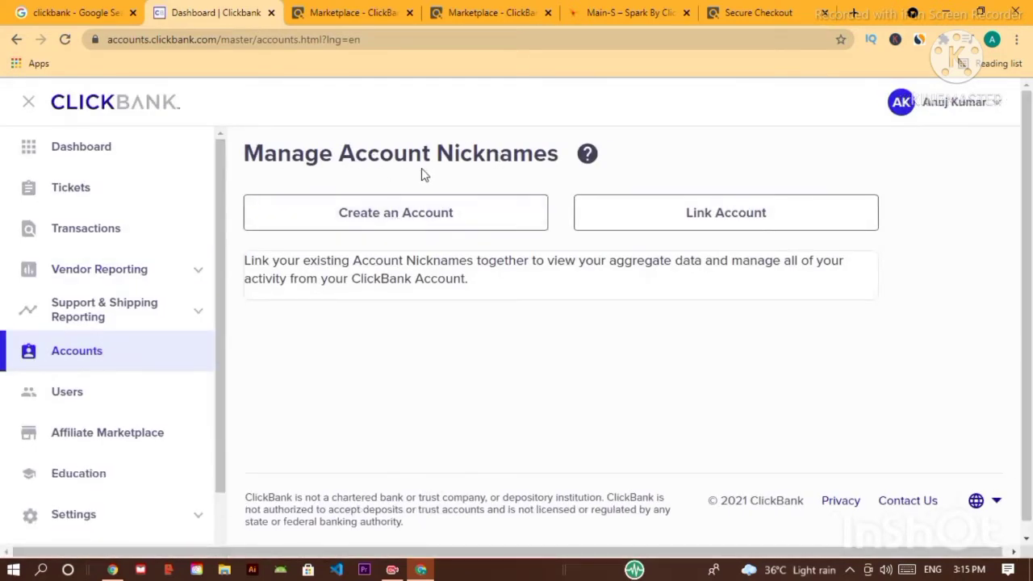
- Start creating an account nickname of type Affiliate (Promote products)
left_click(408, 221)
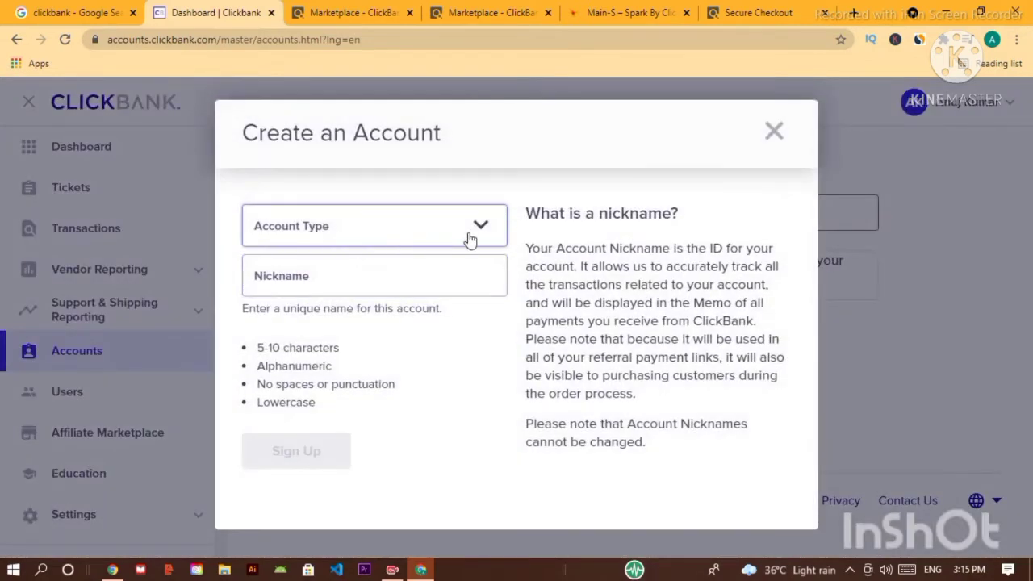
left_click(478, 230)
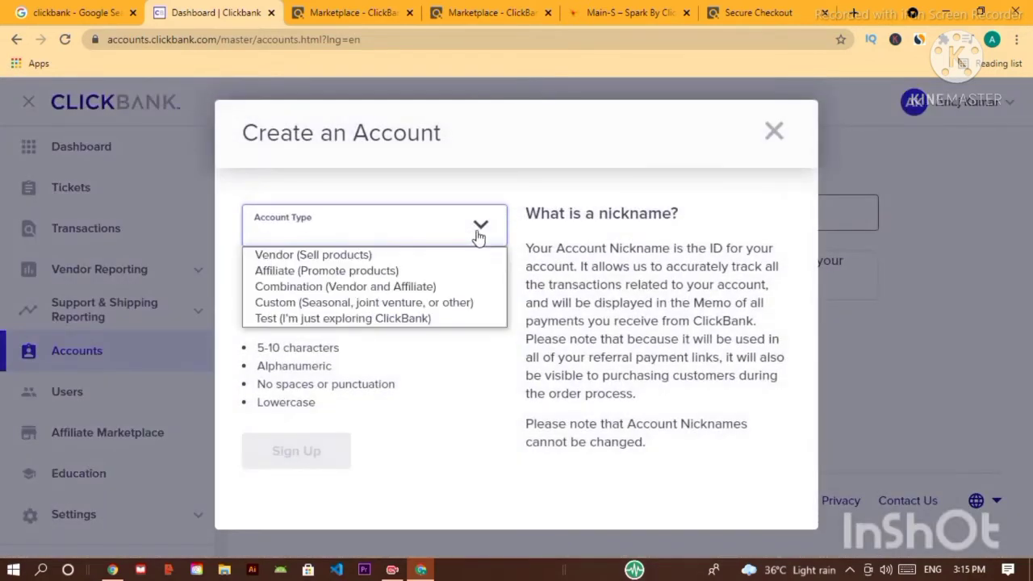
left_click(352, 274)
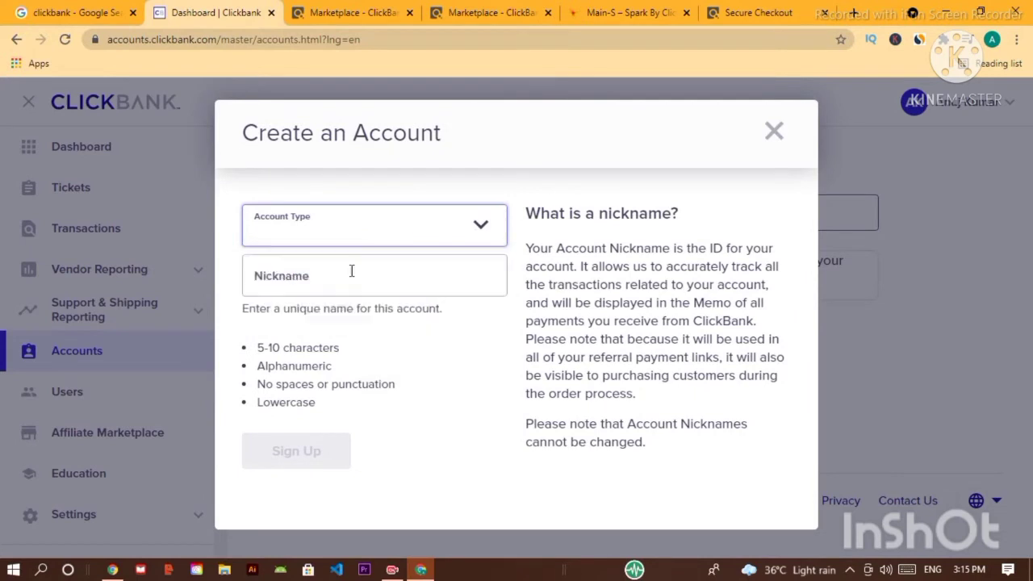
- Sign up with an available nickname and open the new account's home page
left_click(328, 279)
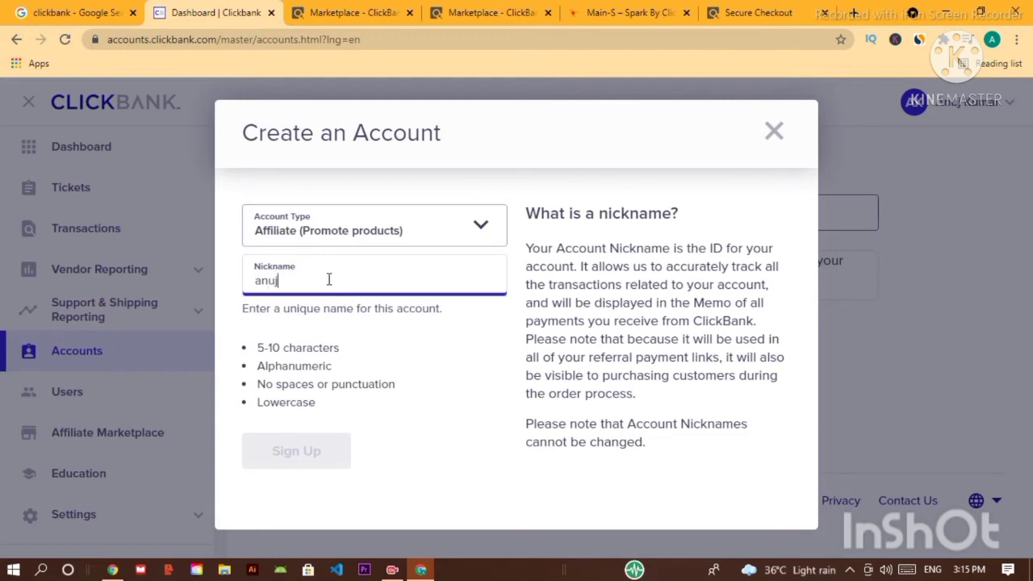
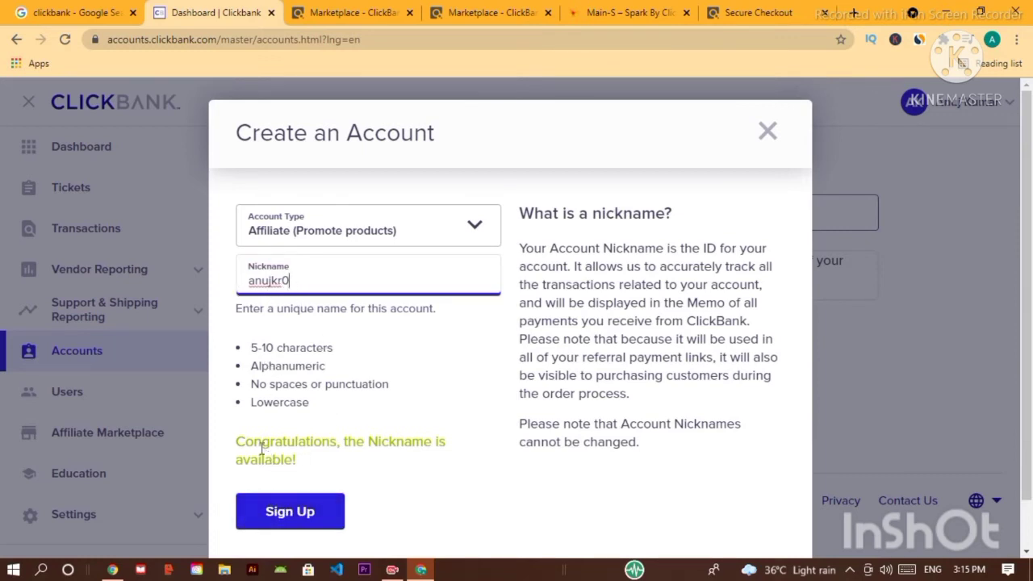
left_click(302, 525)
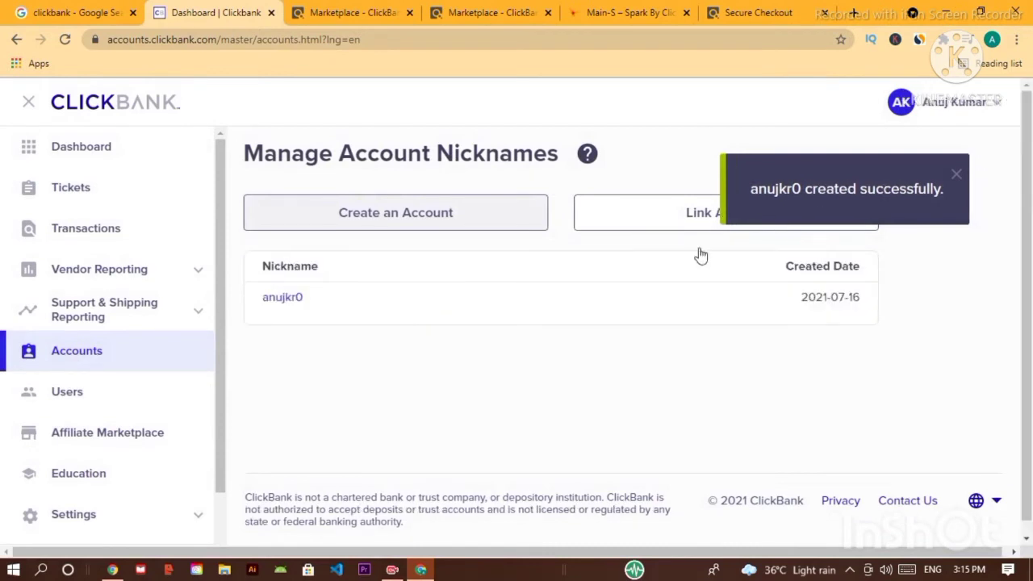
left_click(284, 311)
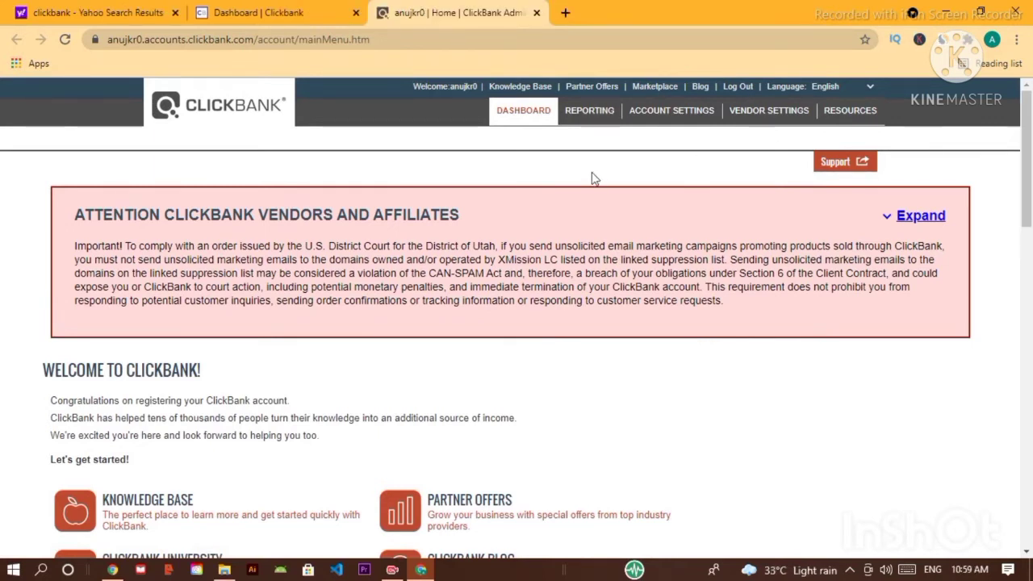
- Go to the new account's ACCOUNT SETTINGS page
left_click(667, 119)
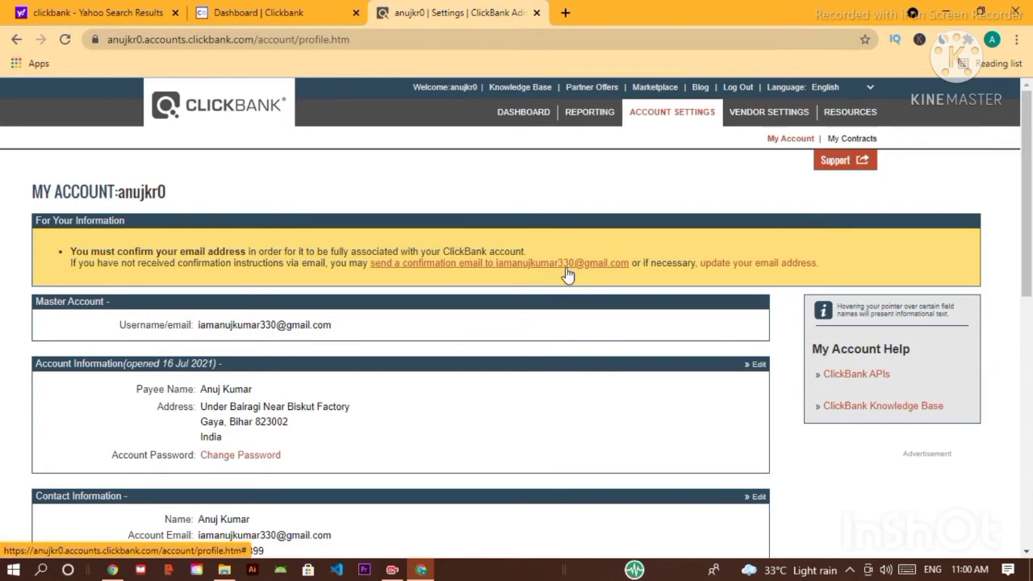
- In a new tab, reach Gmail and follow the ClickBank Account Update verification link
left_click(565, 13)
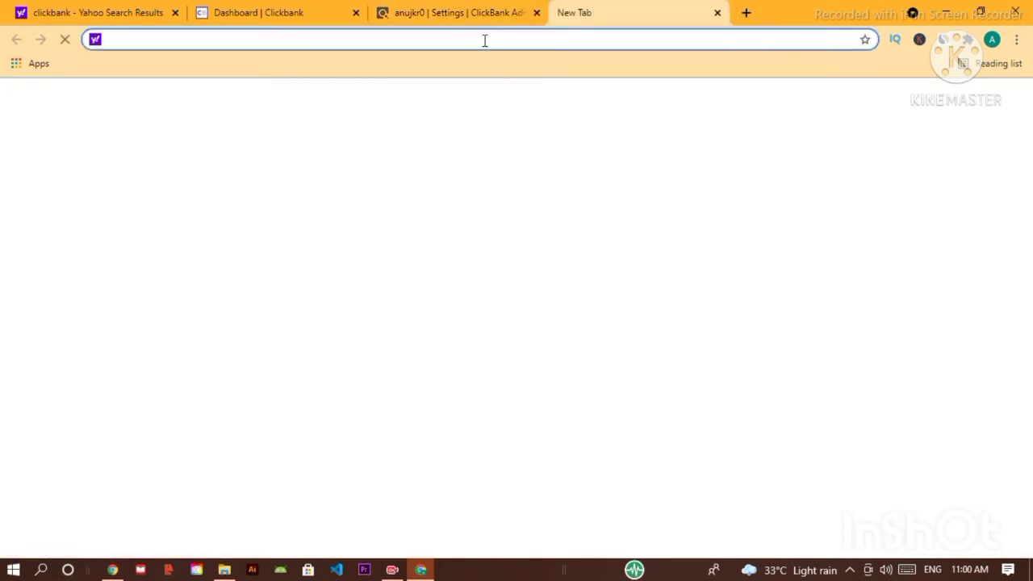
type("gmai")
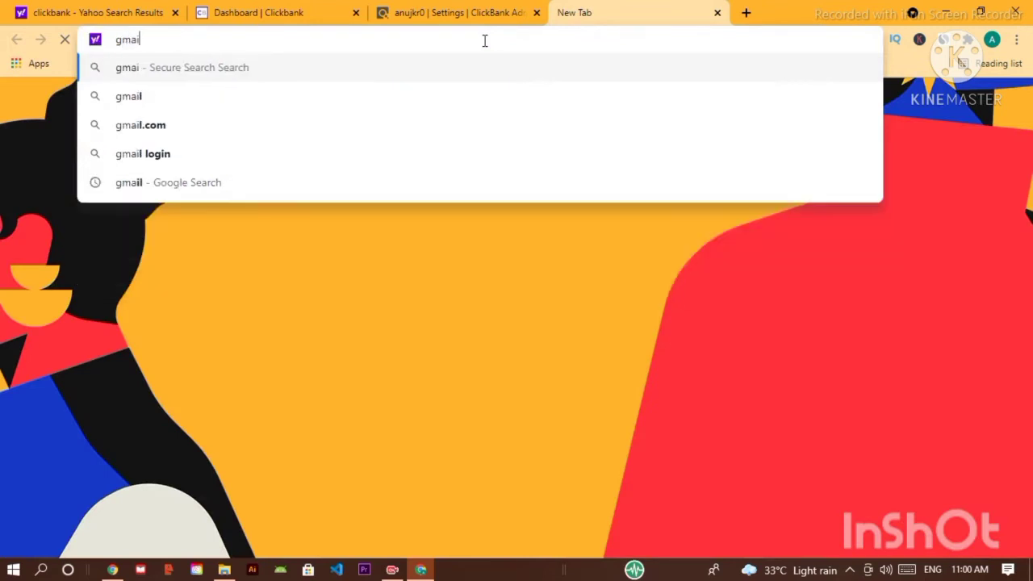
type("l")
key("Return")
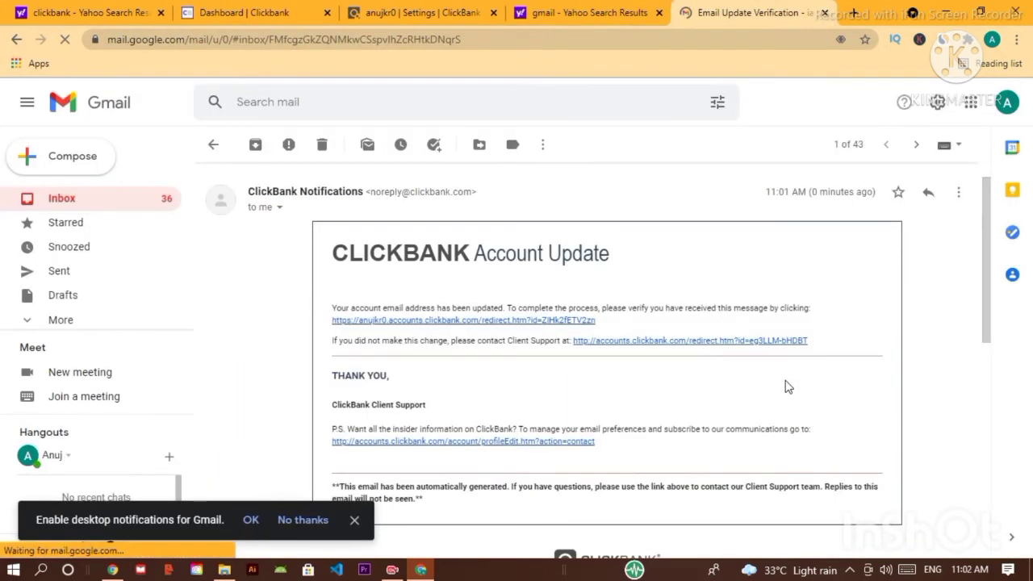
left_click(369, 321)
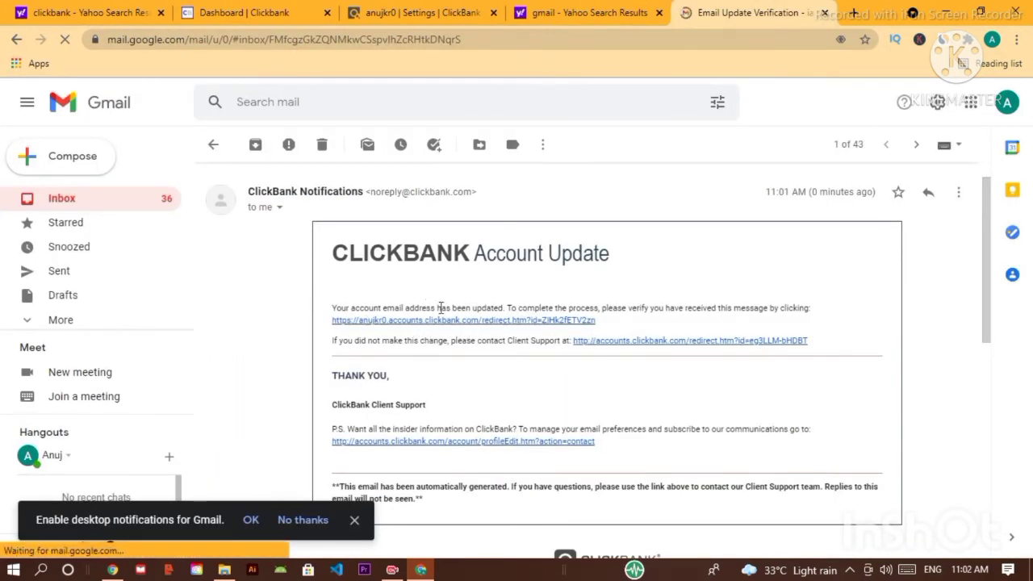
left_click(534, 320)
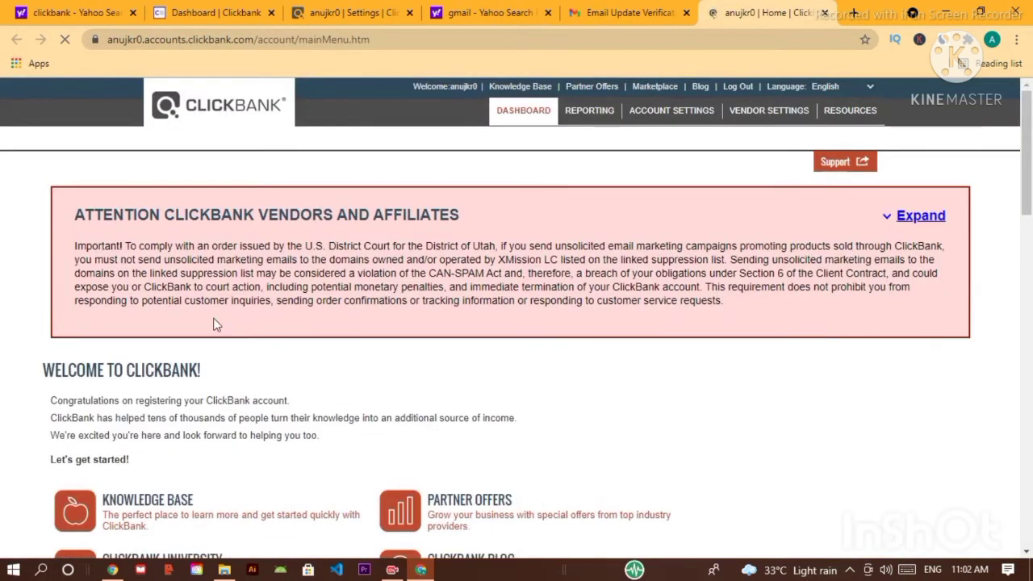
- Reopen account settings and scroll to Payment Information ($100.00 threshold, Check)
left_click(670, 121)
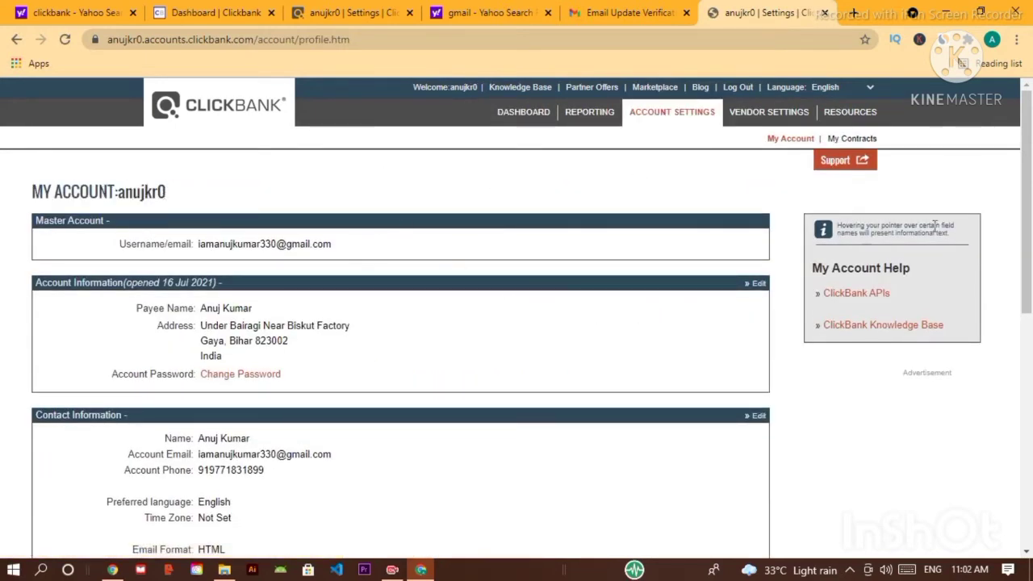
left_click_drag(1029, 202, 1029, 246)
scroll(894, 203, "down", 2)
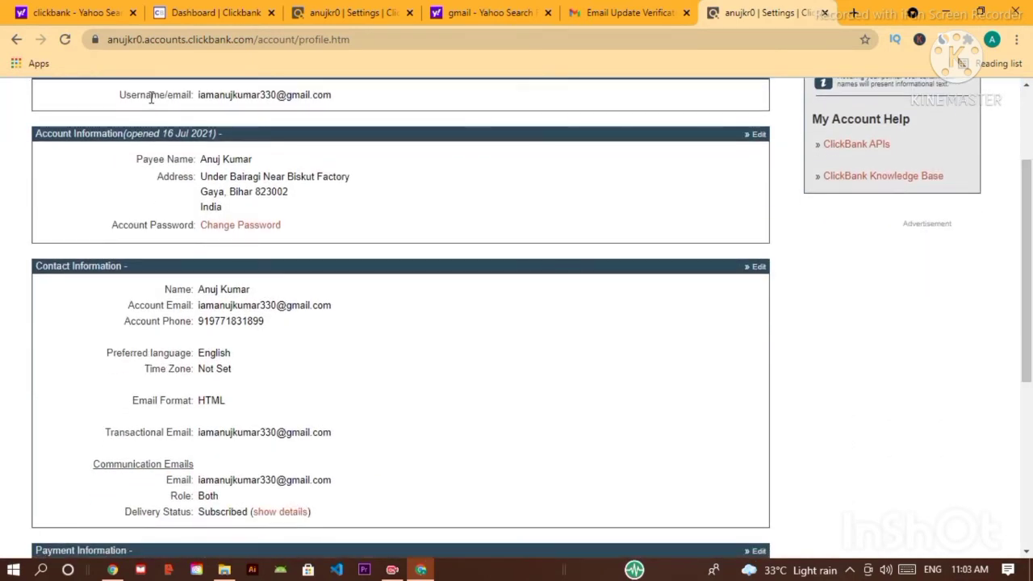
mouse_move(144, 191)
scroll(442, 372, "down", 2)
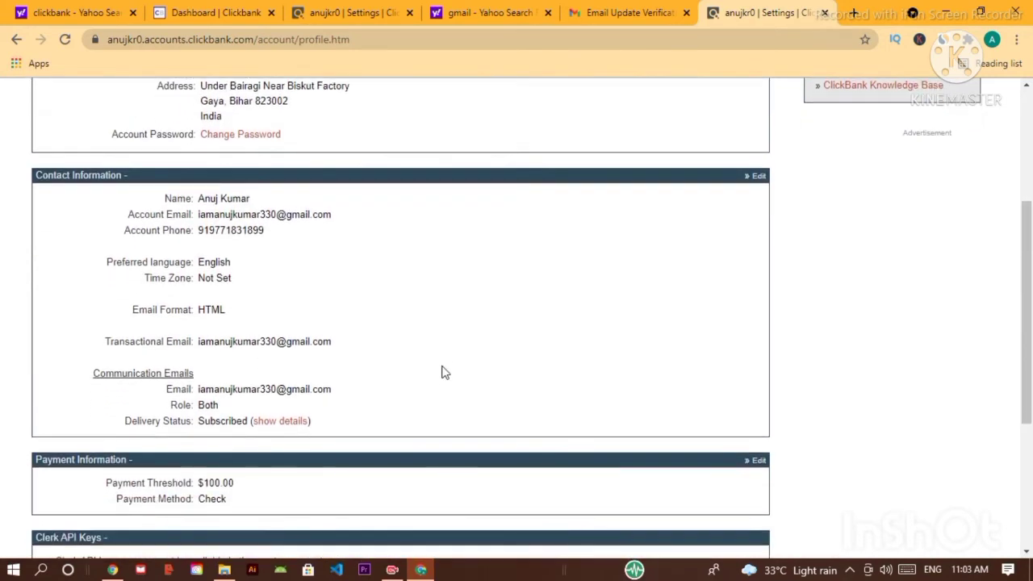
scroll(442, 372, "down", 1)
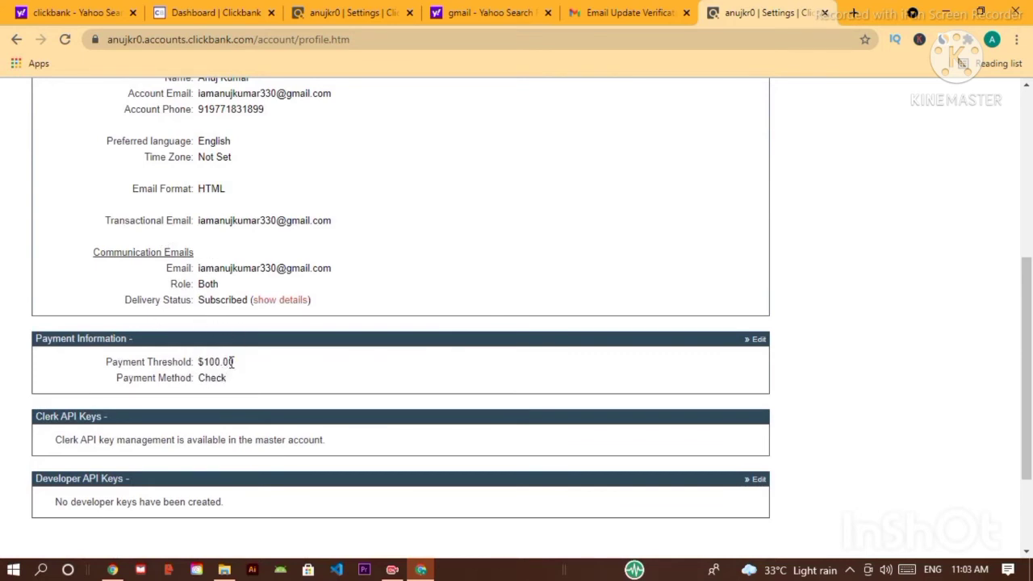
- Edit Payment Information: threshold $25.00, payment method Direct Deposit
left_click(759, 340)
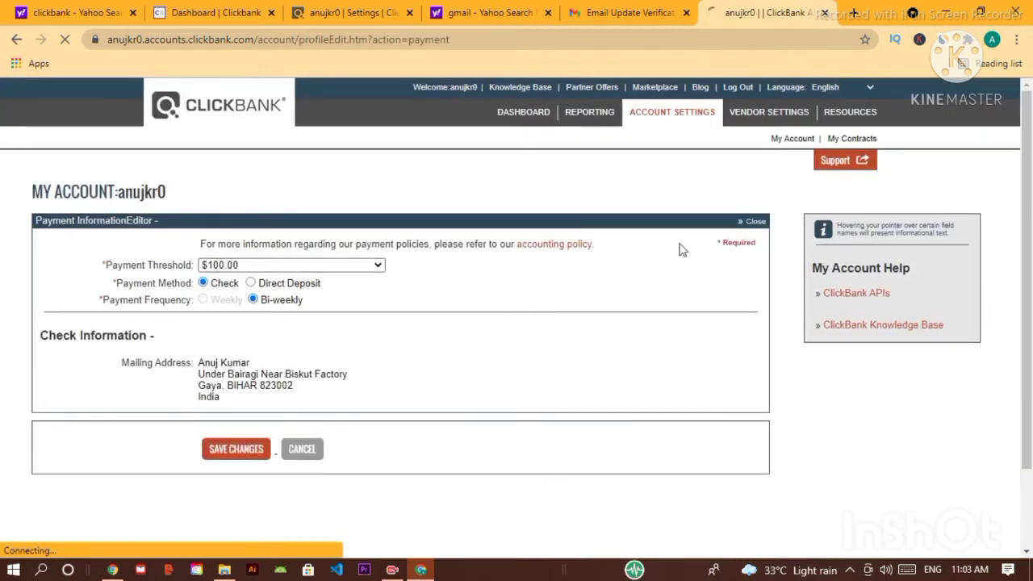
left_click(340, 270)
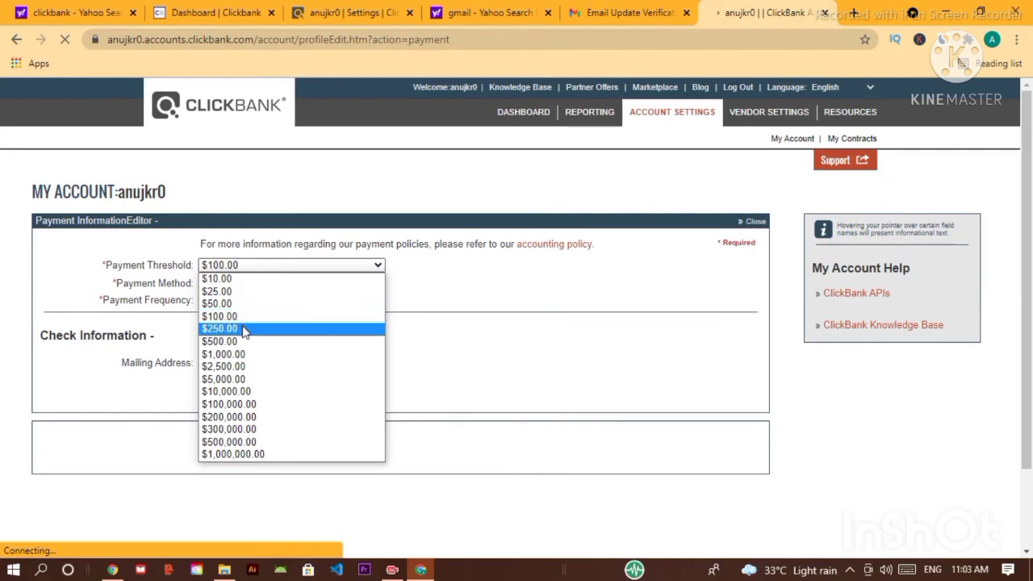
left_click(281, 292)
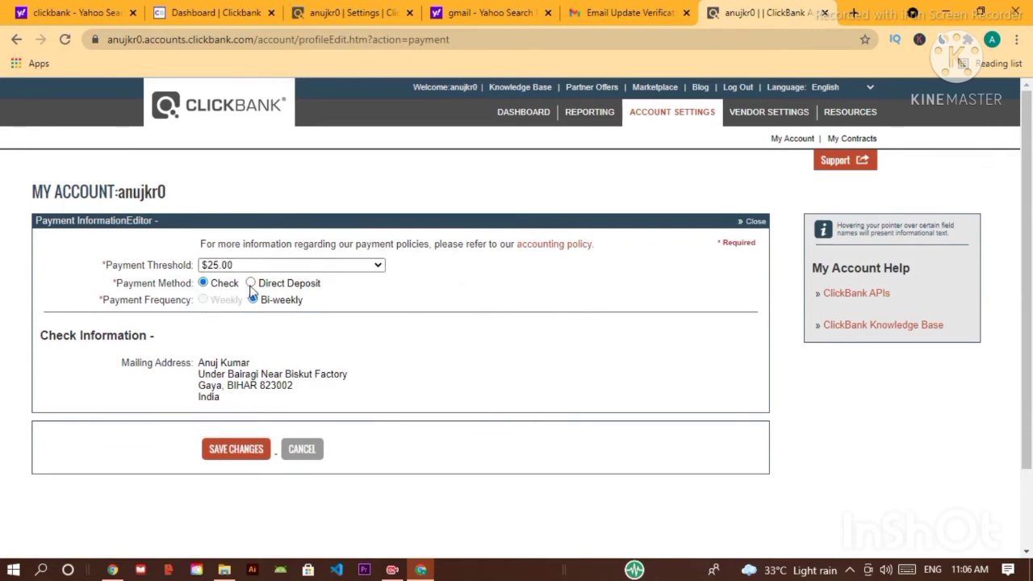
left_click(250, 284)
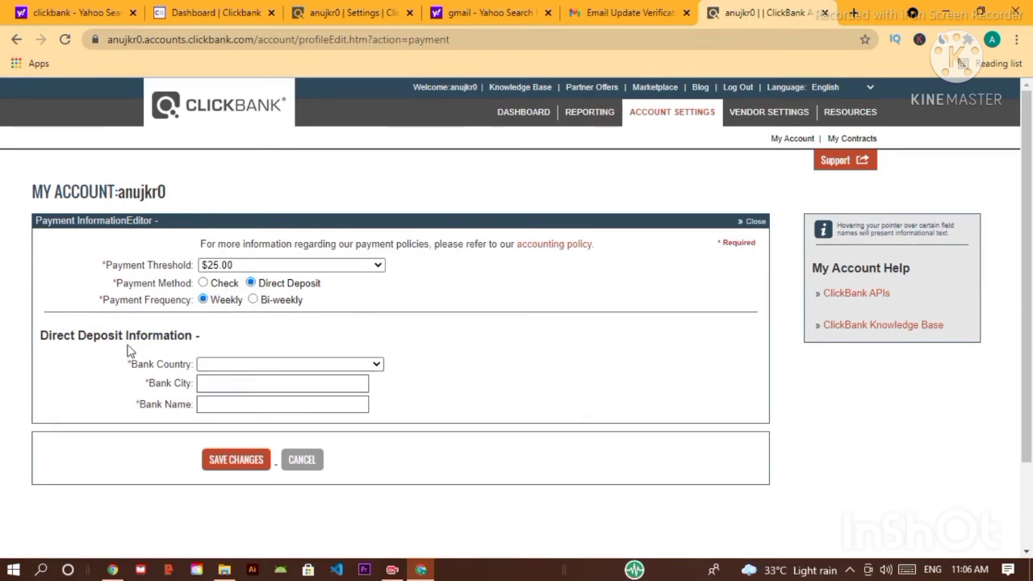
- Set the direct deposit bank country to INDIA
left_click(274, 364)
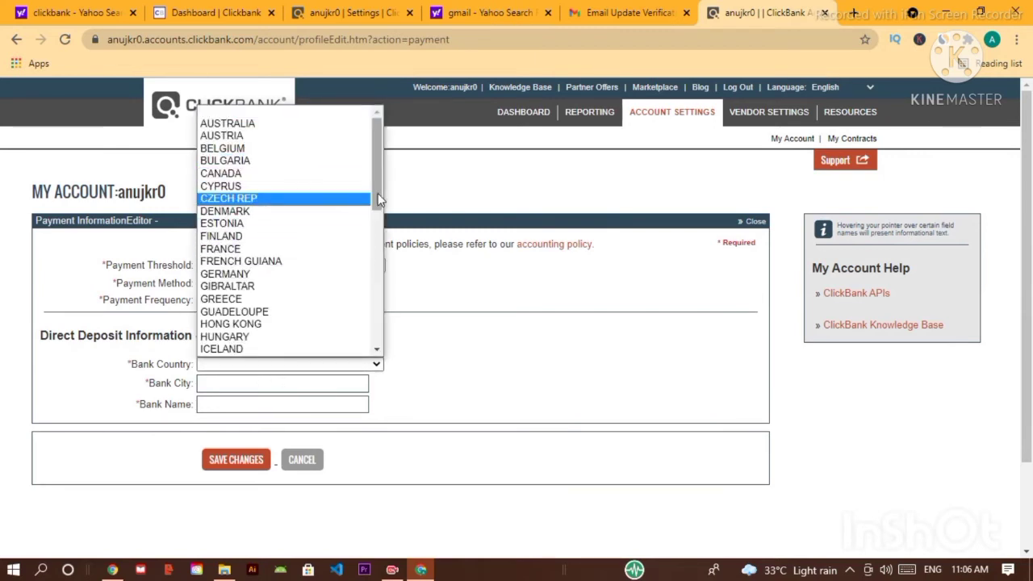
left_click_drag(377, 193, 380, 272)
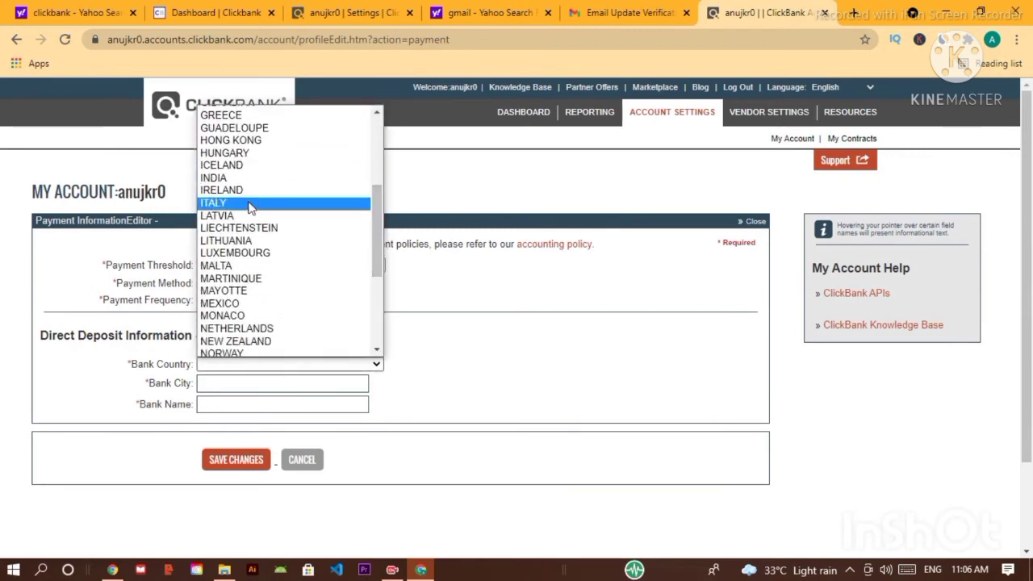
left_click(225, 182)
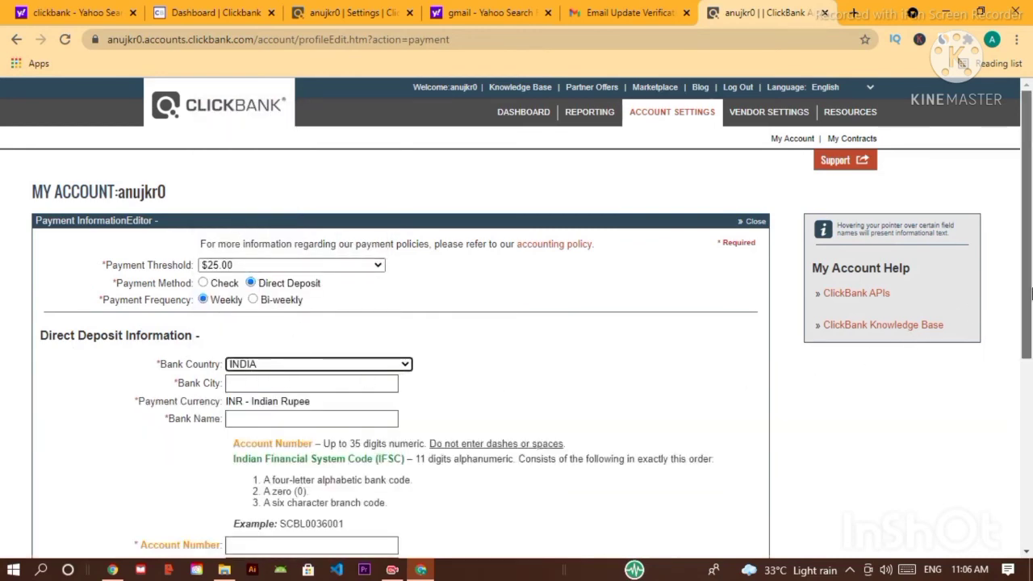
left_click_drag(1029, 292, 1028, 395)
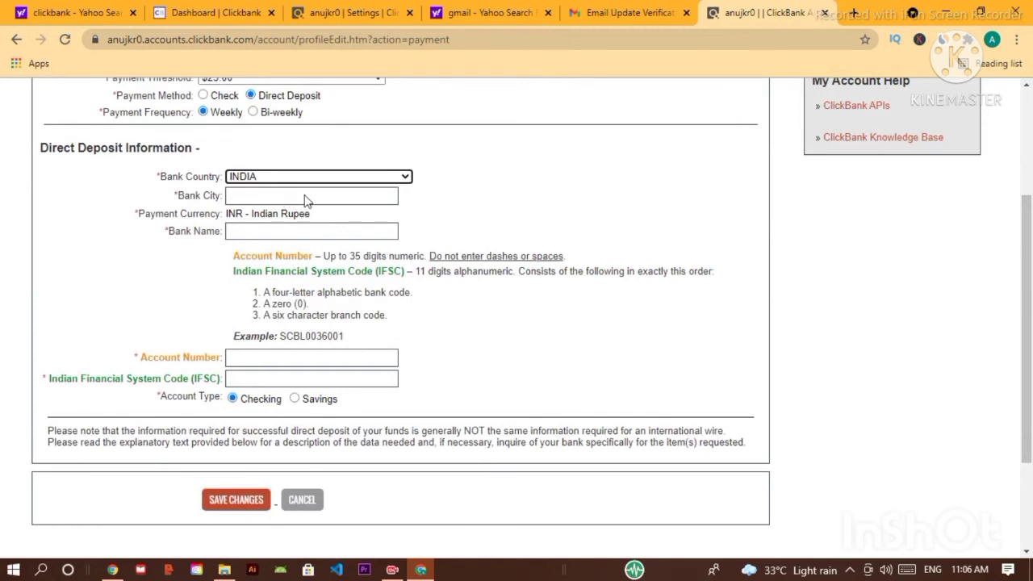
- Enter bank city Gaya and bank name SBI Bank, with account type Savings
left_click(354, 197)
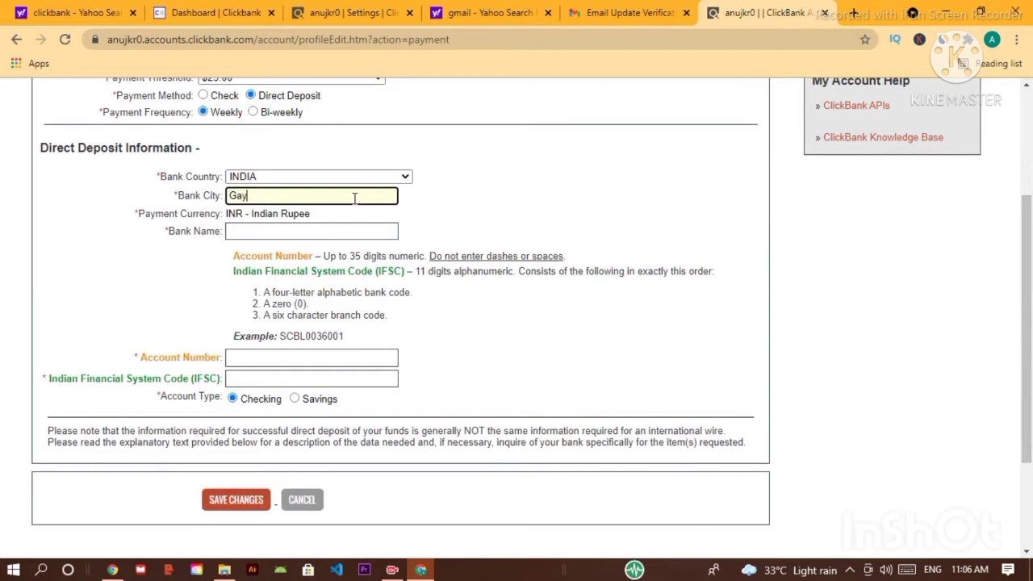
left_click(471, 234)
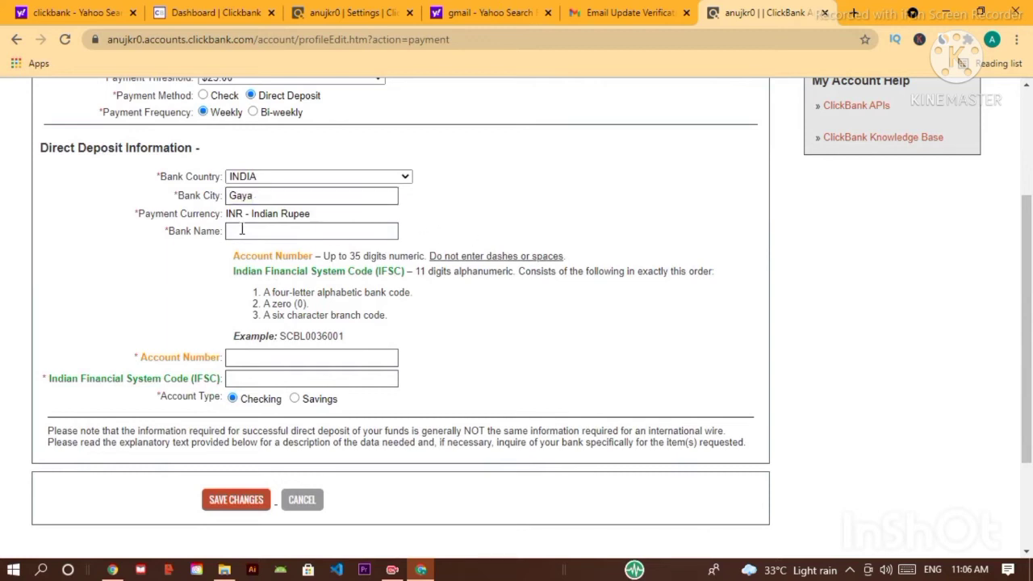
left_click(294, 234)
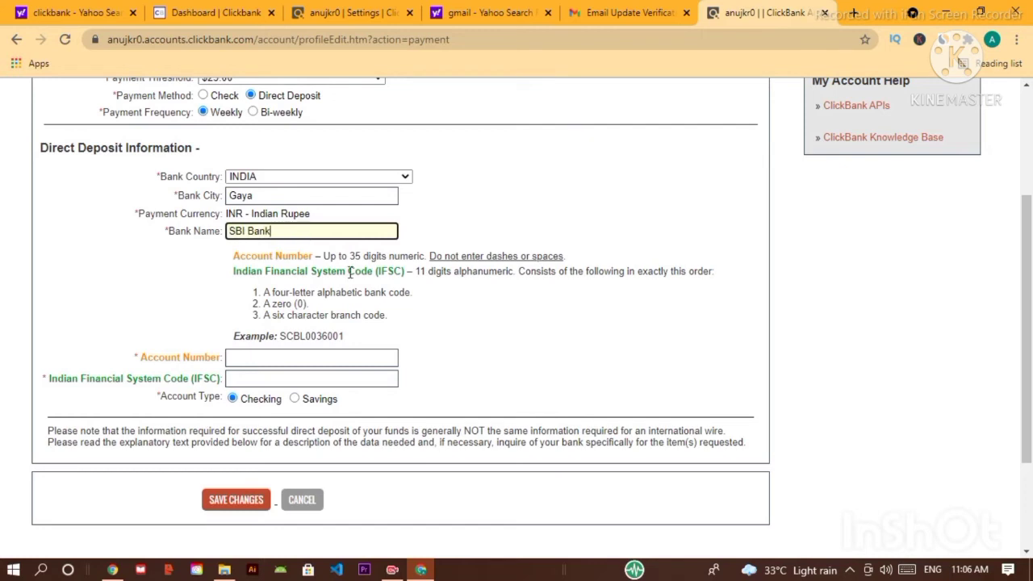
left_click(314, 360)
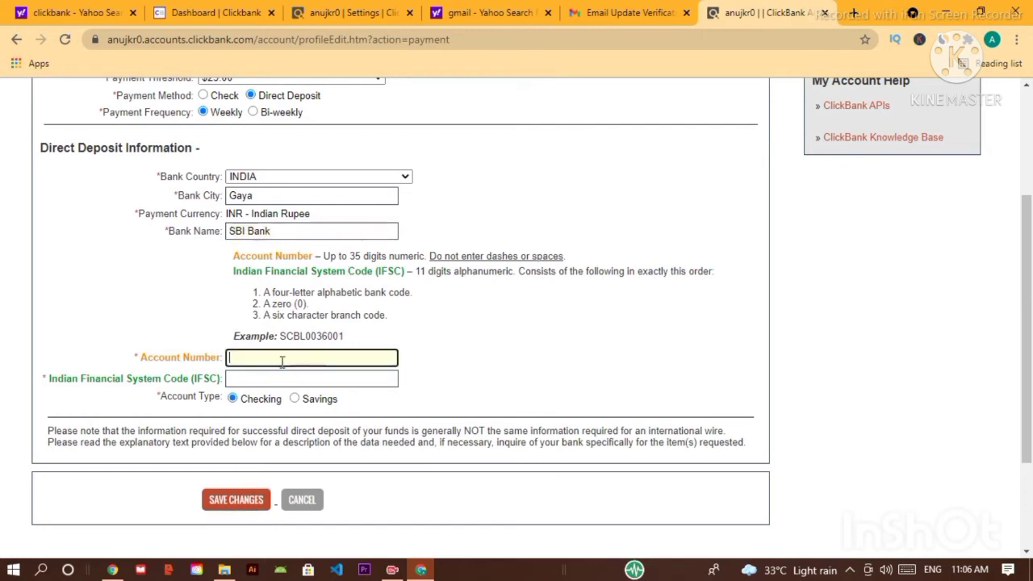
left_click(264, 380)
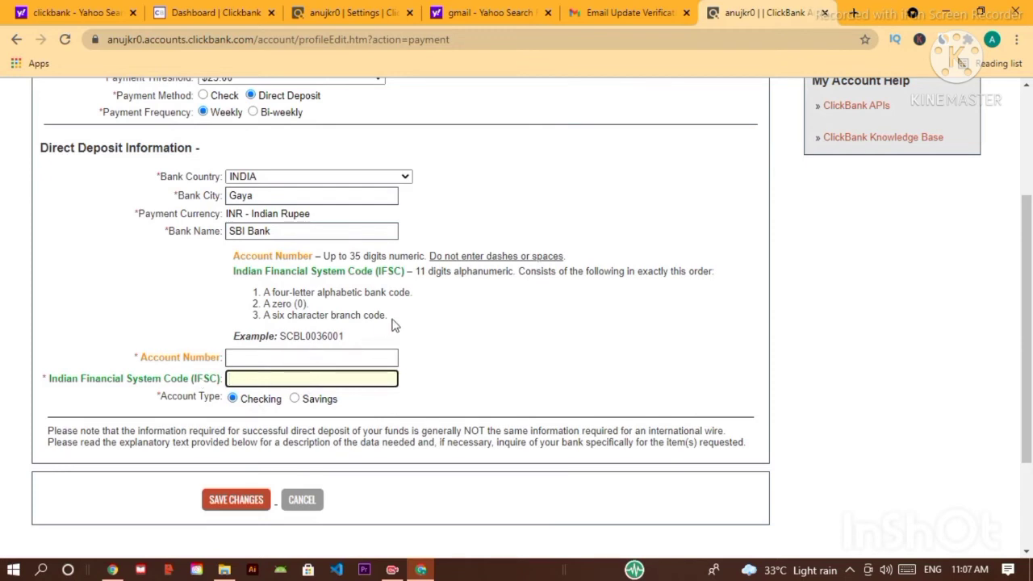
left_click(300, 401)
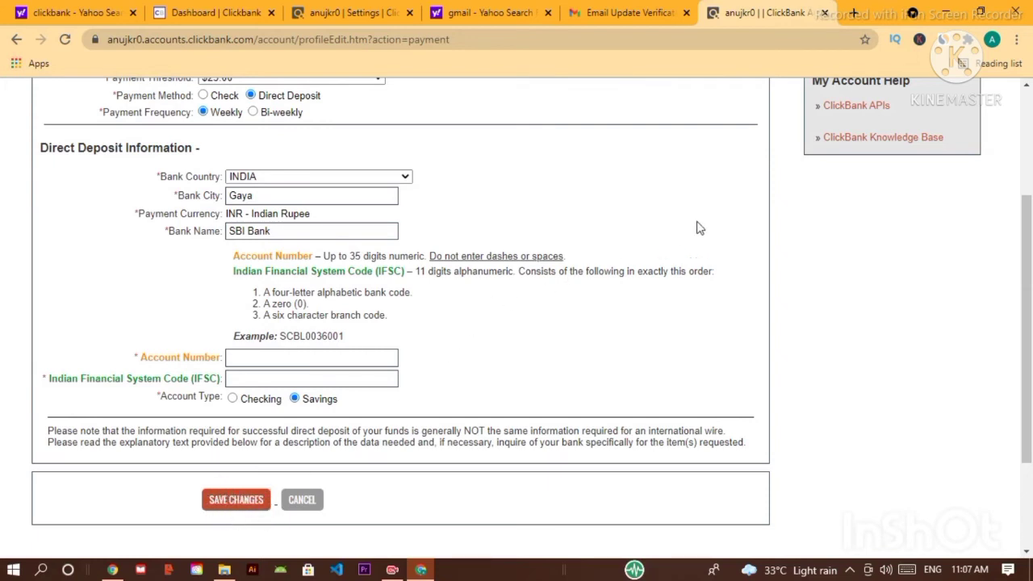
left_click(296, 358)
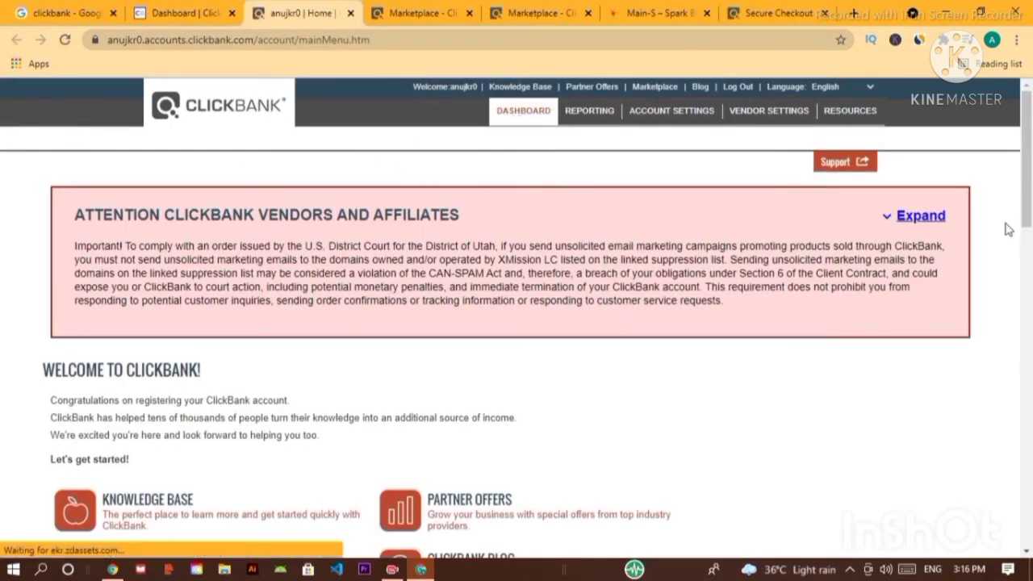
- Scroll the dashboard, then open the affiliate Marketplace from the header
left_click_drag(1028, 191, 1030, 409)
left_click_drag(1030, 365, 1030, 131)
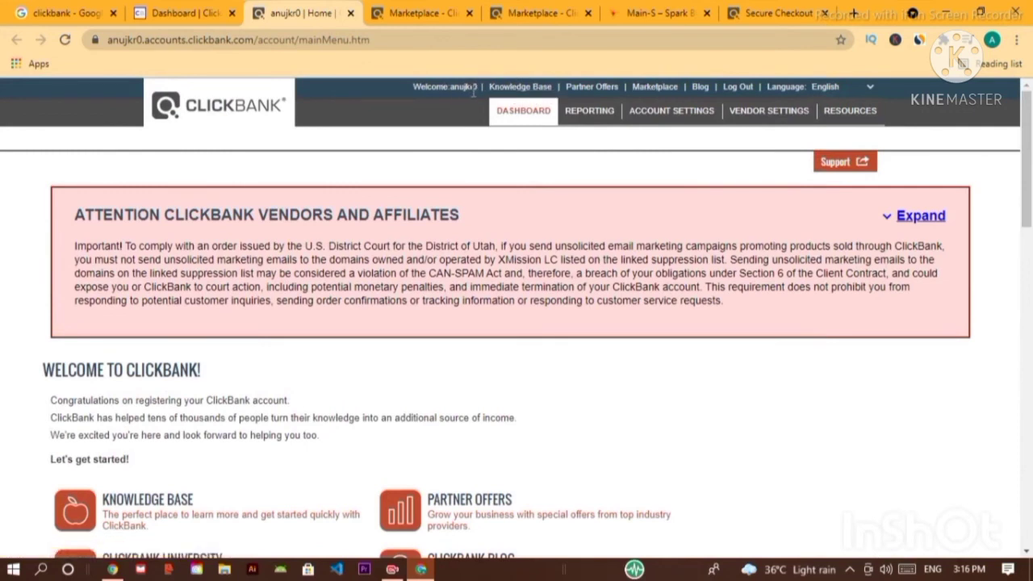
left_click(651, 90)
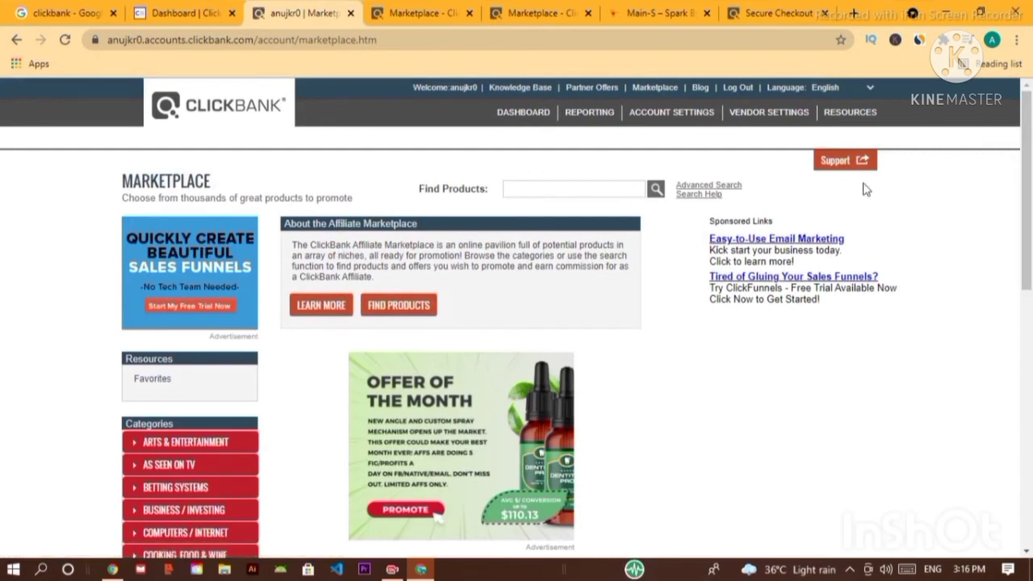
- Scroll the Marketplace to the Categories list and choose Health & Fitness
left_click_drag(1026, 219, 1021, 323)
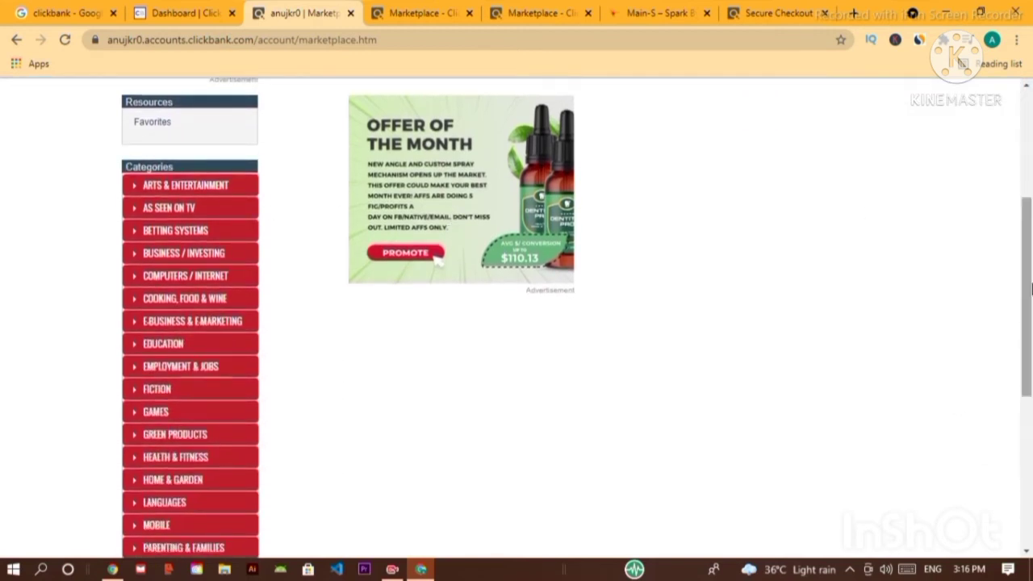
left_click_drag(1027, 284, 1026, 338)
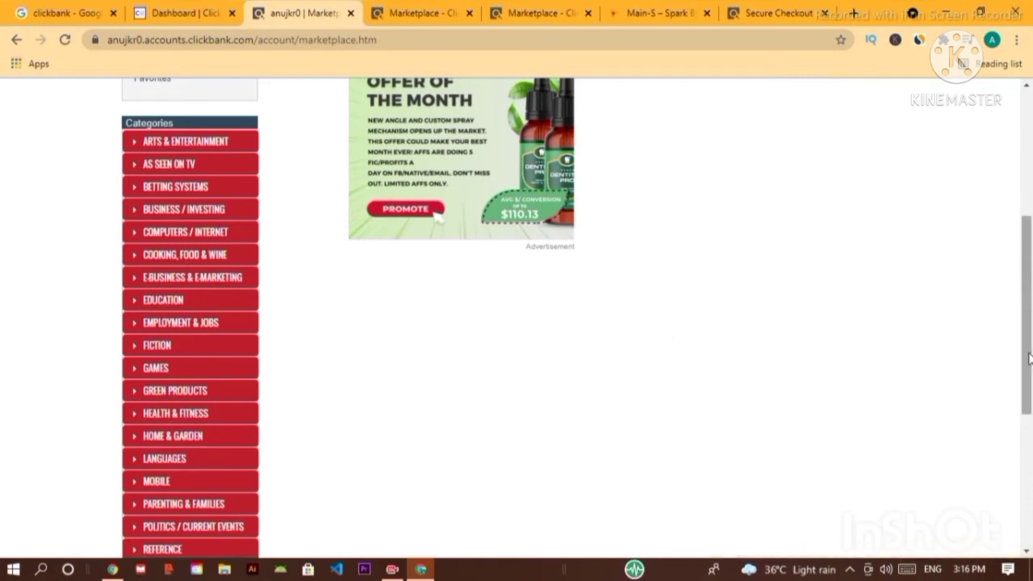
left_click_drag(1023, 358, 993, 217)
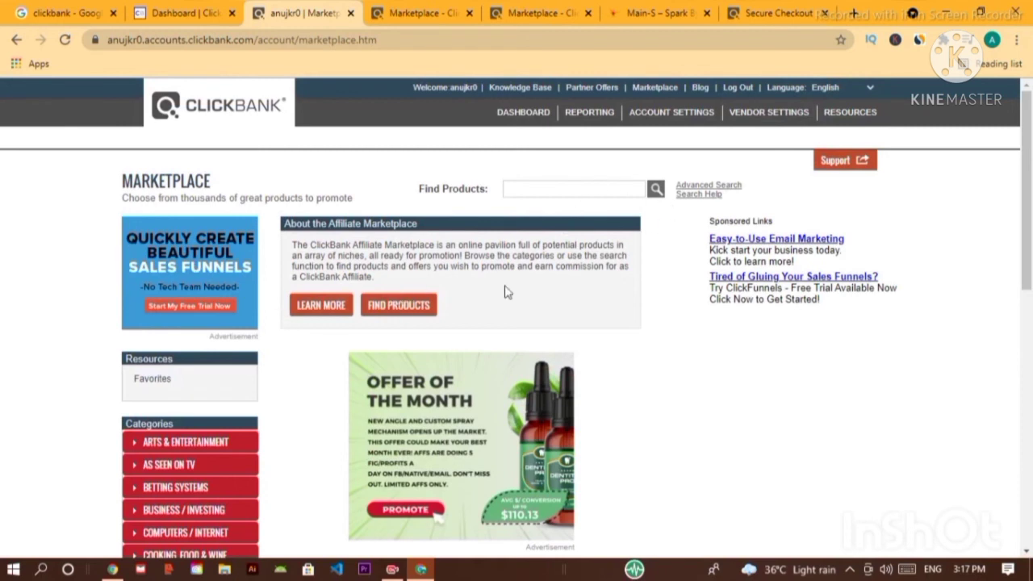
left_click_drag(1027, 206, 1031, 304)
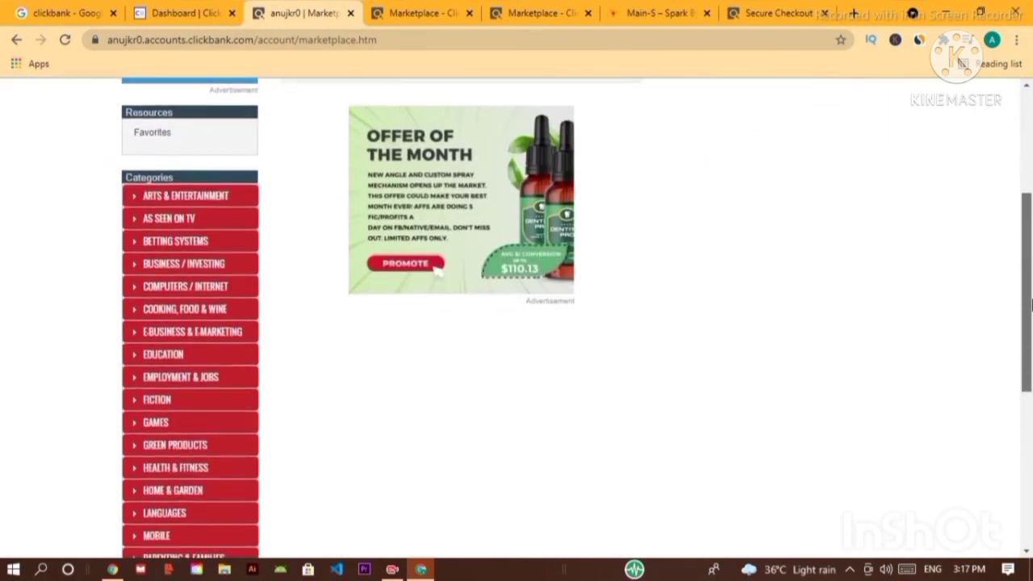
left_click(200, 470)
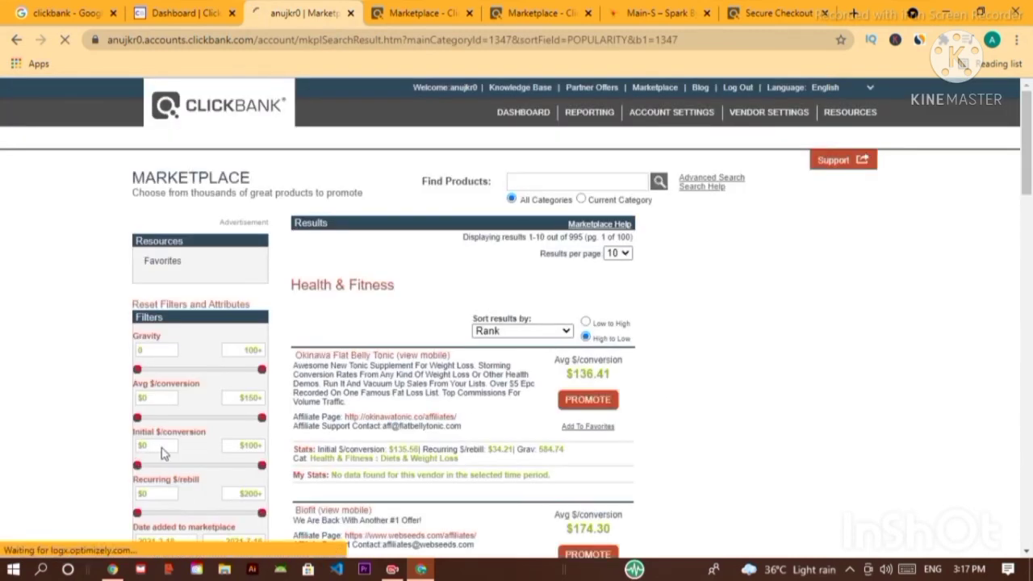
- Scroll through the 995 Health & Fitness results and expand the Sort results by dropdown
scroll(1028, 177, "down", 3)
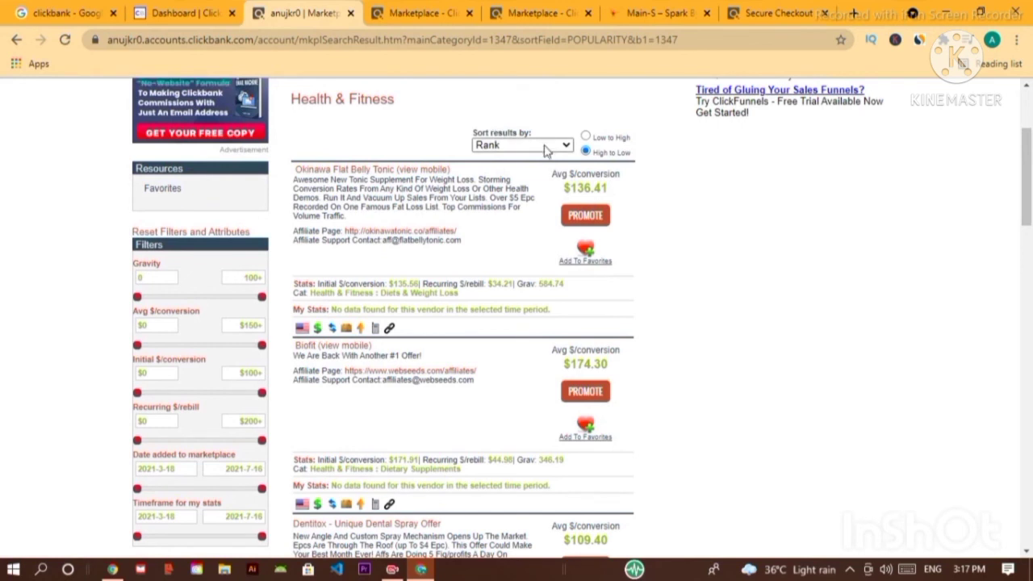
left_click(548, 146)
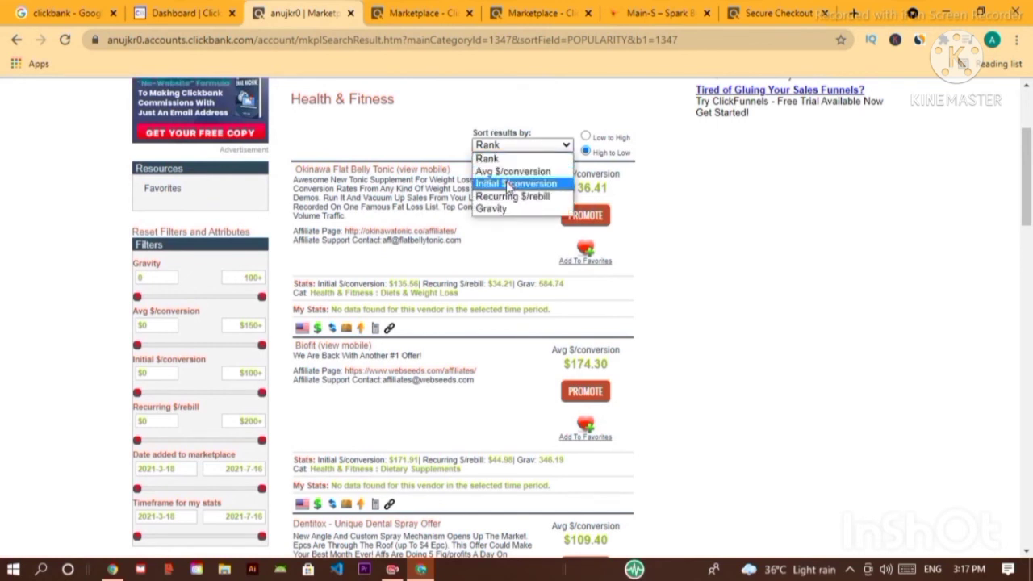